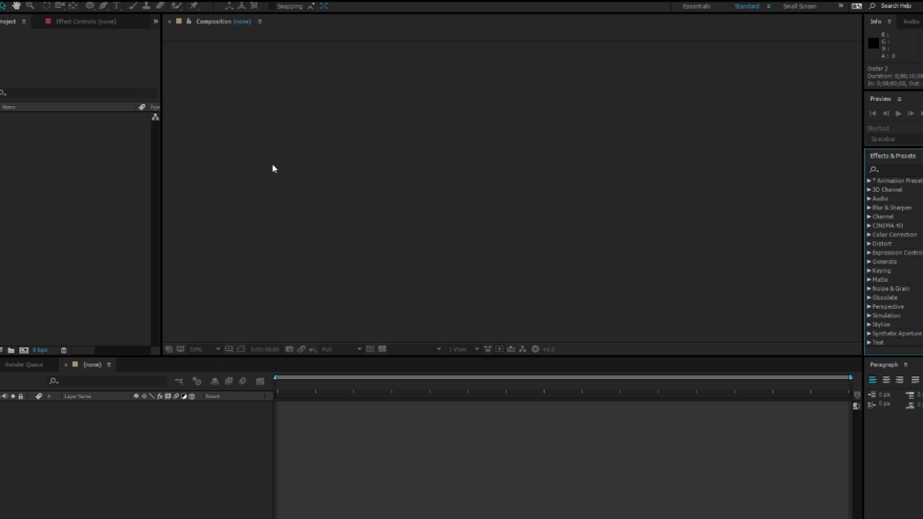
Create the Dots composition: HDV/HDTV 720 29.97 fps, 10 seconds, dark royal blue background
click(45, 2)
click(44, 7)
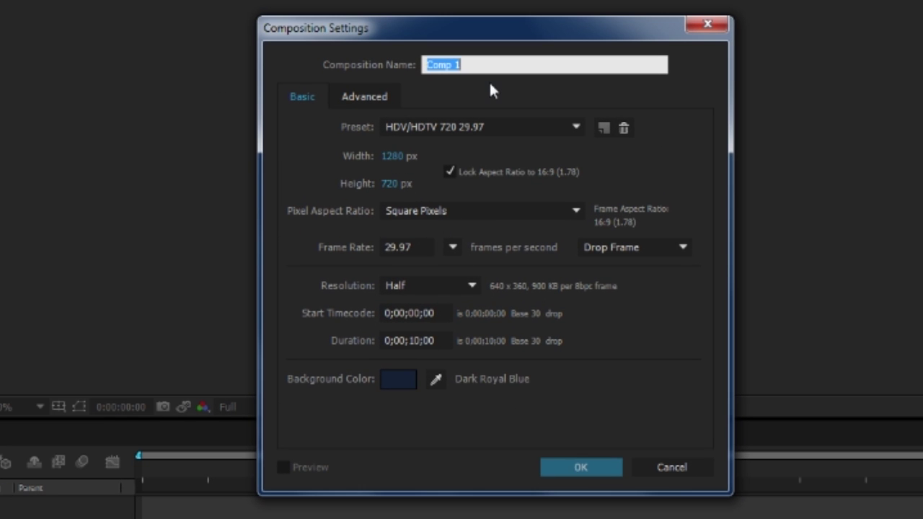
text(Dots)
click(430, 340)
double_click(436, 341)
click(510, 348)
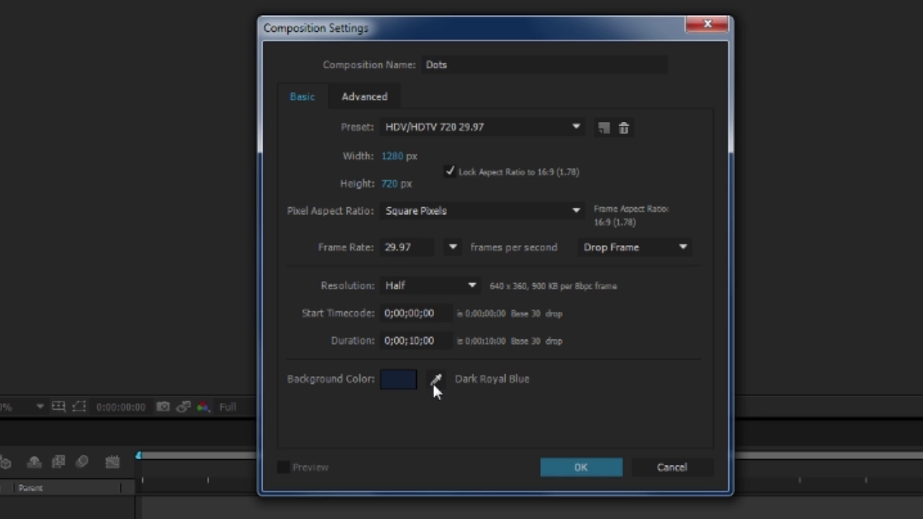
click(562, 464)
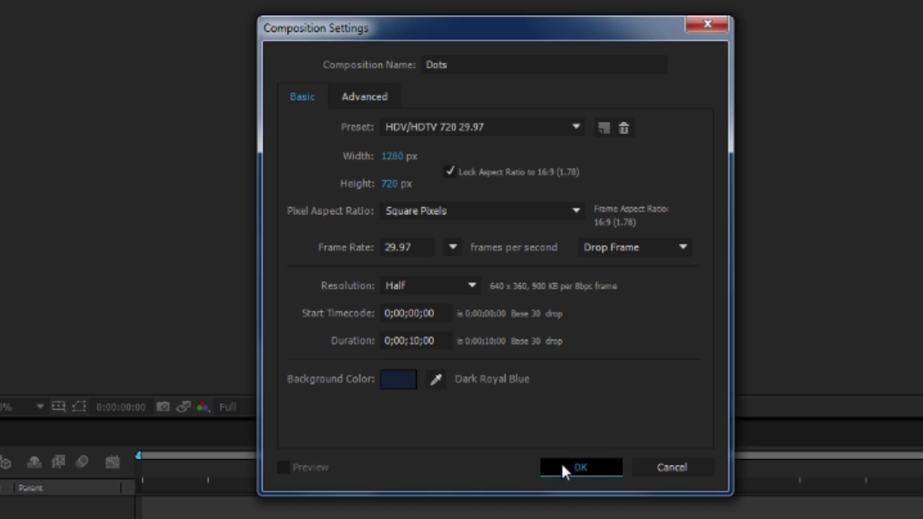
click(411, 380)
click(700, 358)
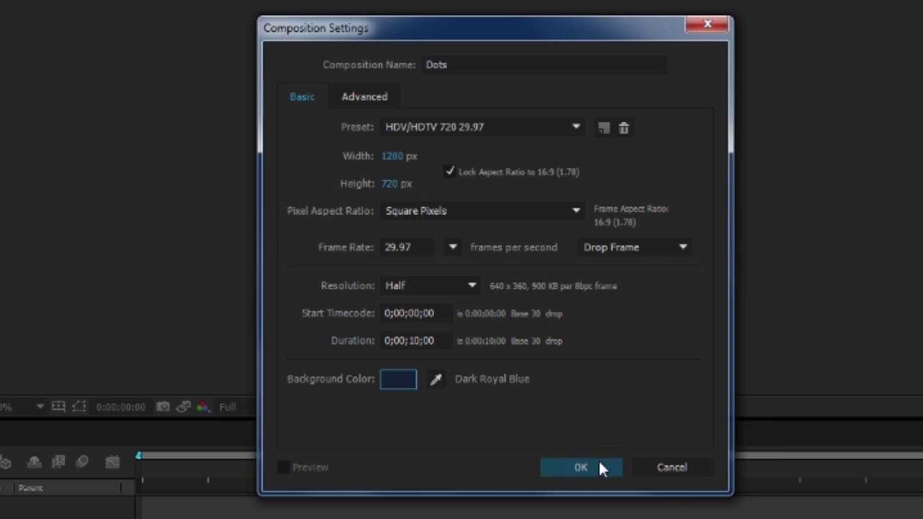
click(599, 464)
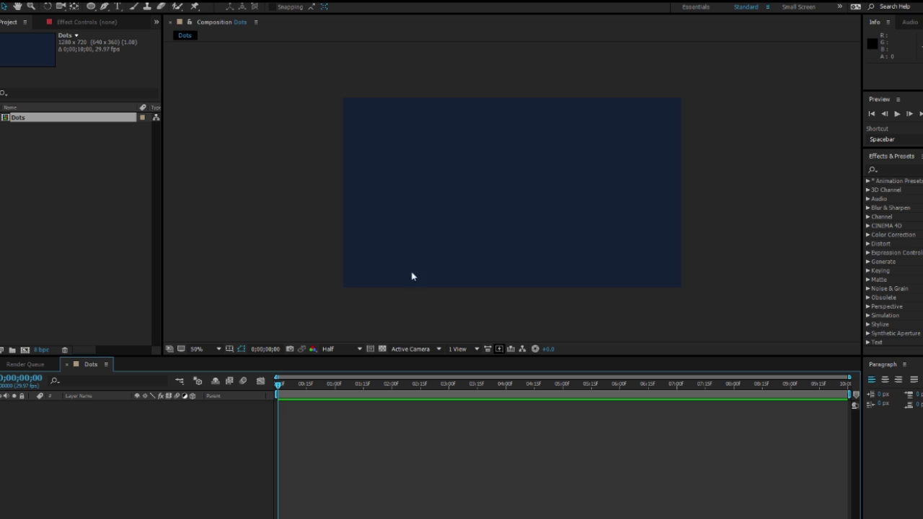
Add a white 1280×720 solid layer named Beam to the composition
right_click(175, 437)
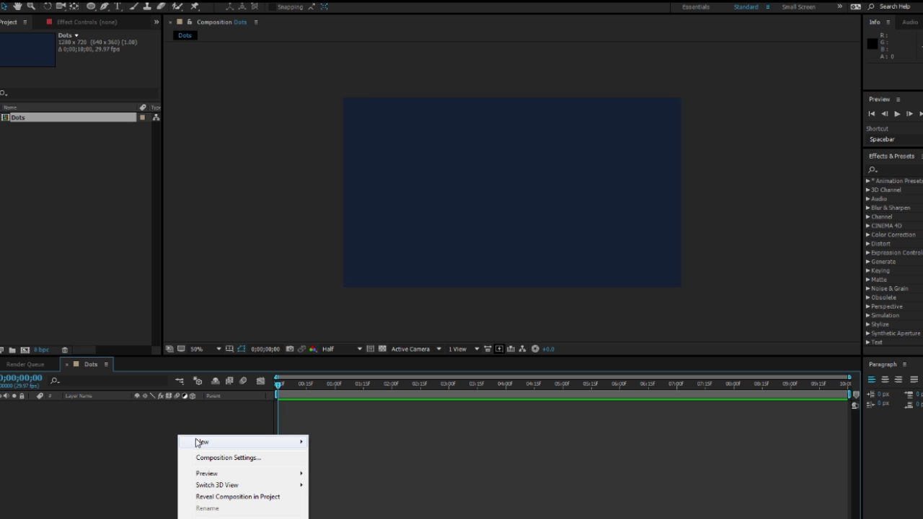
mouse_move(193, 437)
click(85, 361)
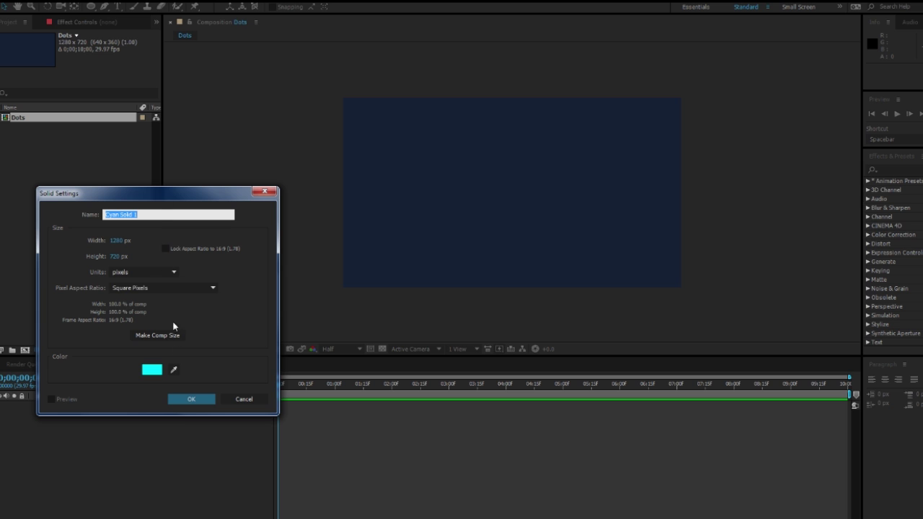
click(152, 369)
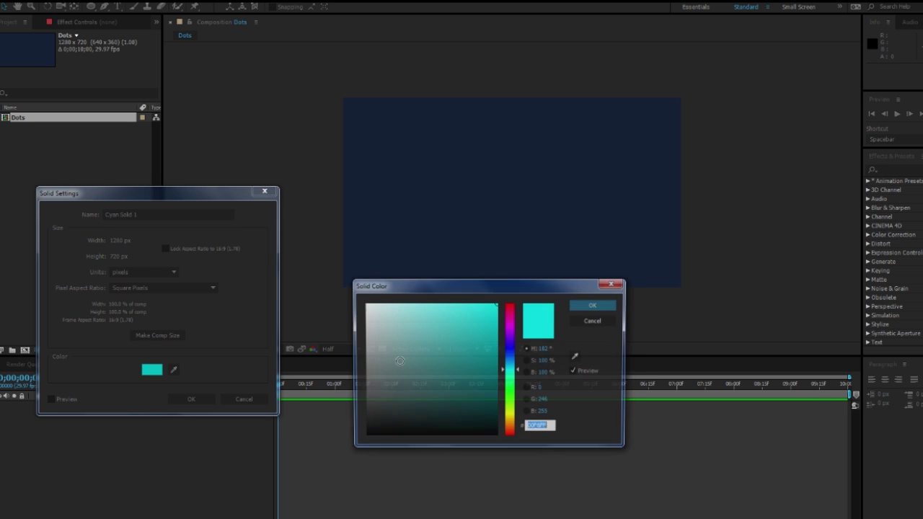
click(594, 304)
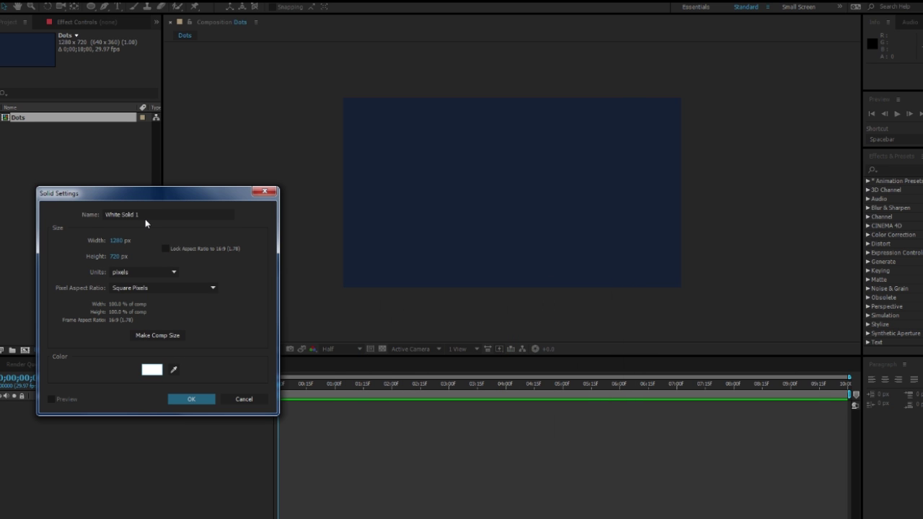
click(123, 214)
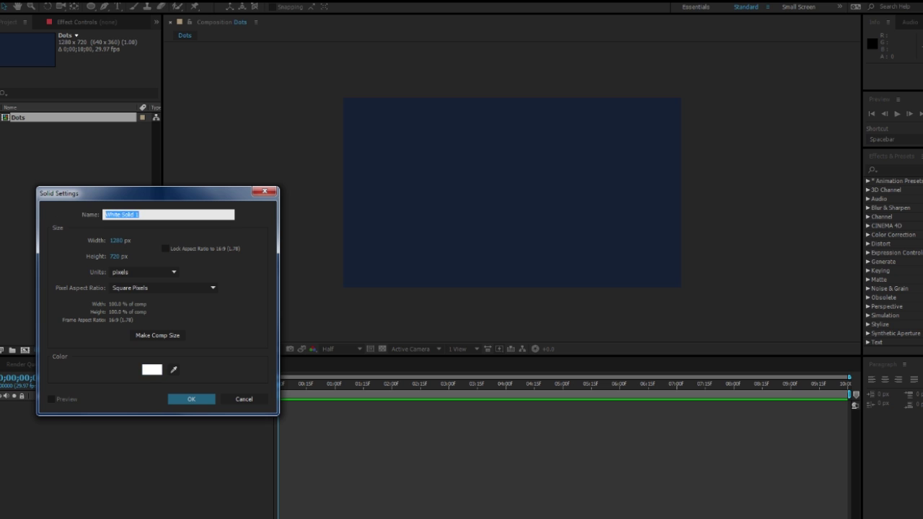
text(Beam)
click(193, 398)
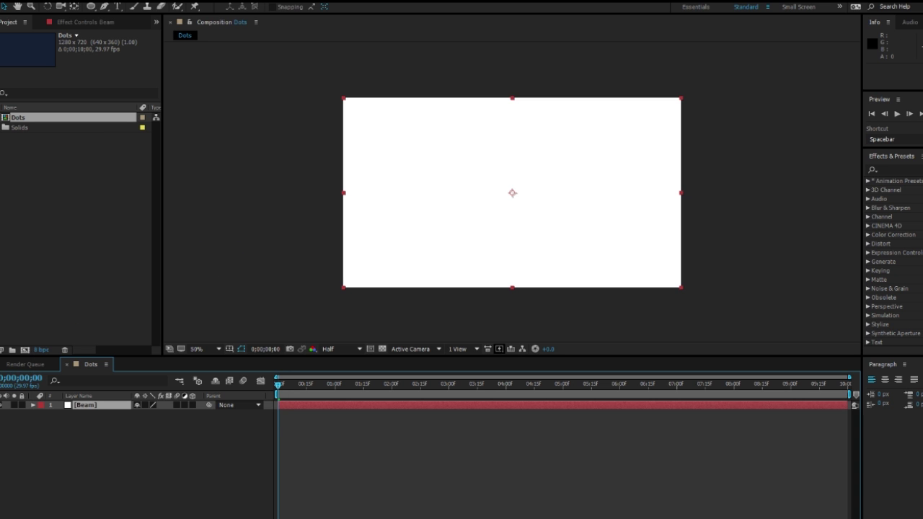
click(894, 170)
Apply the Beam effect from Effects & Presets to the Beam layer
click(628, 253)
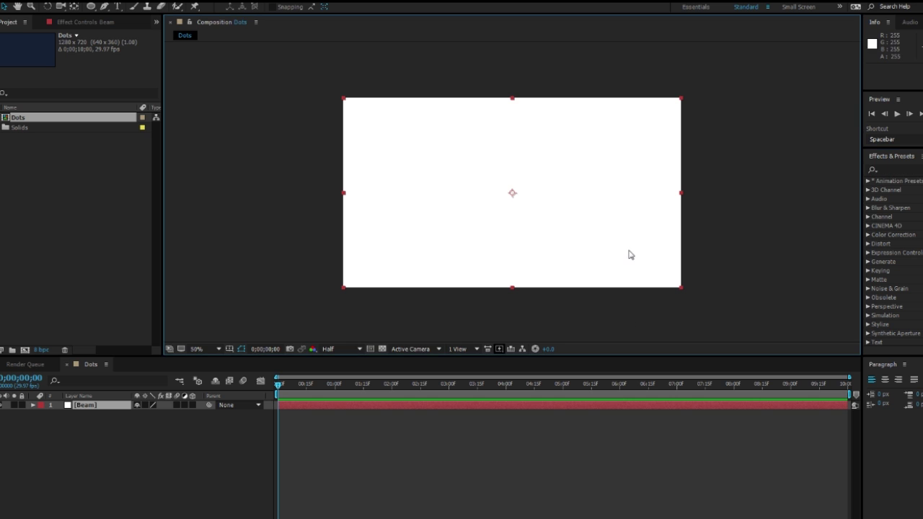
click(903, 168)
text(beam)
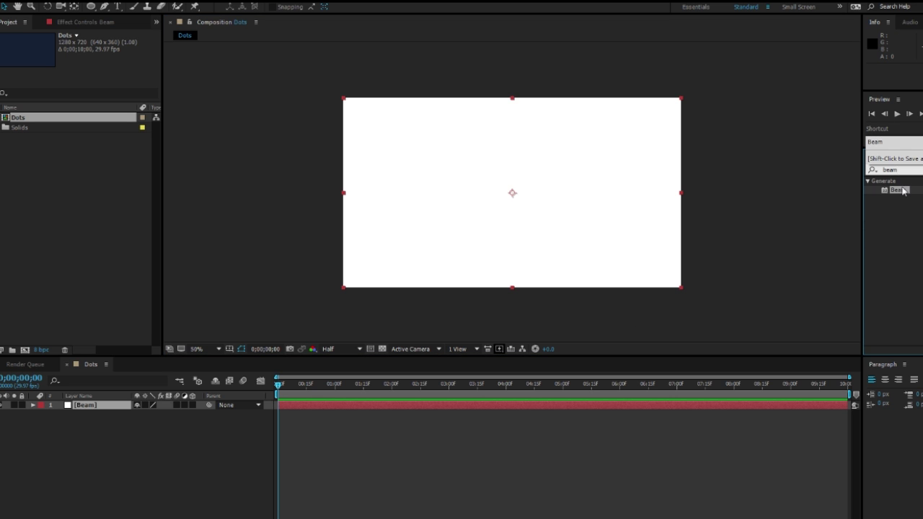
drag(903, 189, 93, 408)
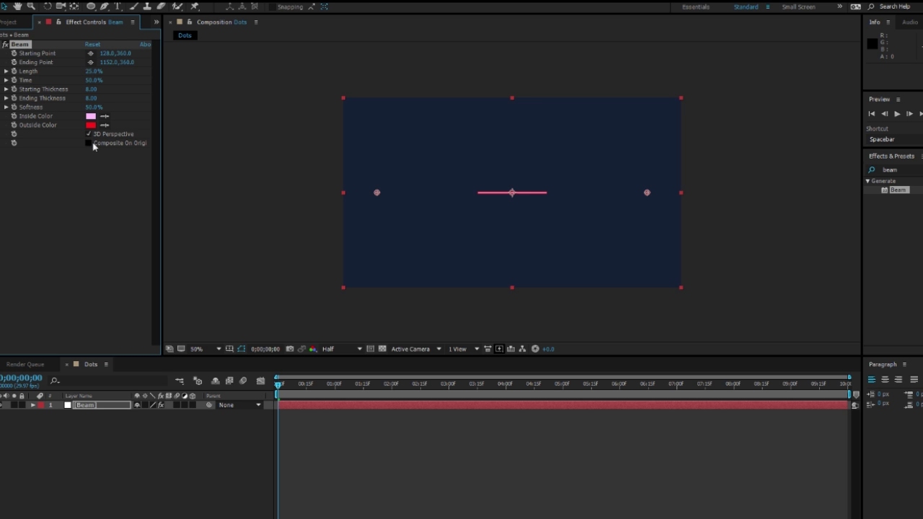
Set the beam's Inside and Outside colours to pure white
click(90, 116)
mouse_move(393, 307)
mouse_down()
mouse_move(382, 322)
mouse_move(364, 314)
mouse_up()
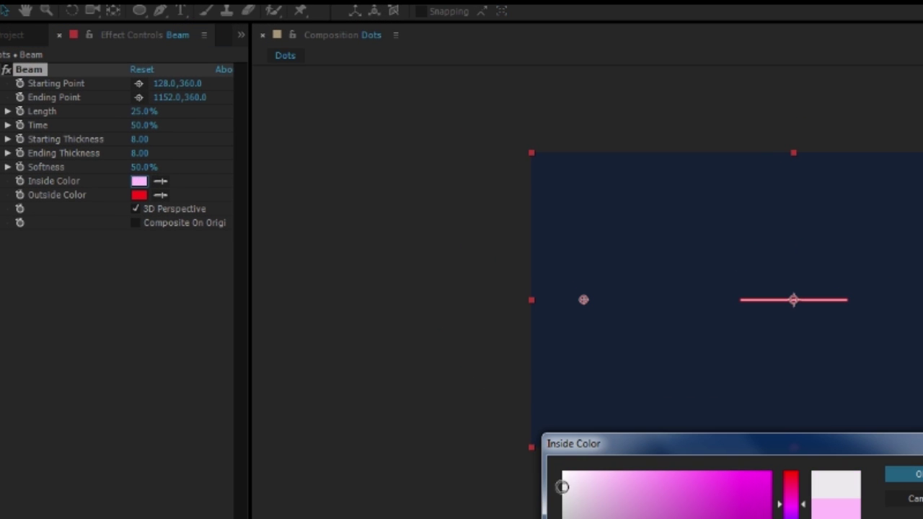
drag(562, 487, 564, 482)
click(915, 477)
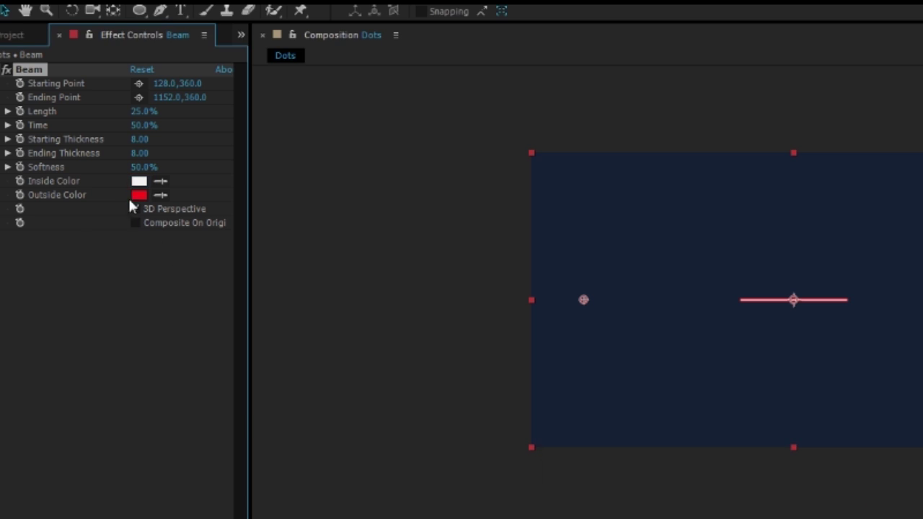
click(139, 195)
drag(569, 479, 540, 486)
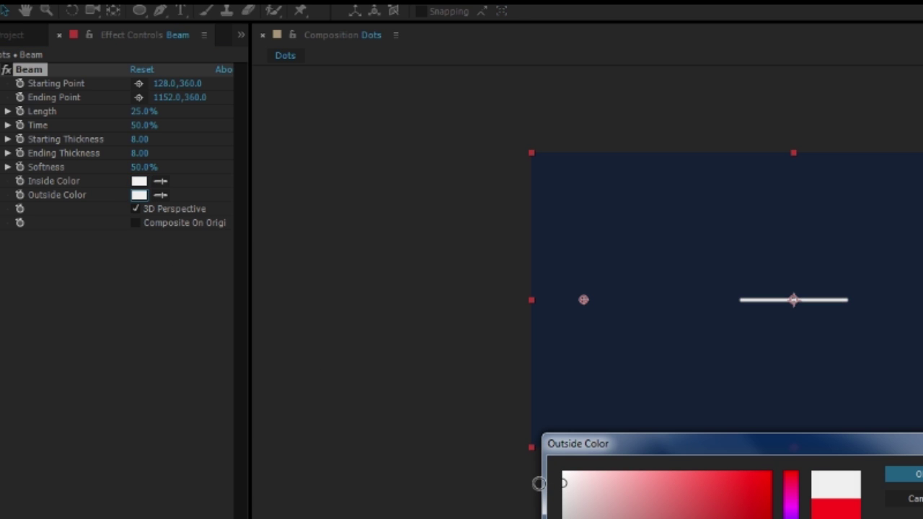
click(890, 476)
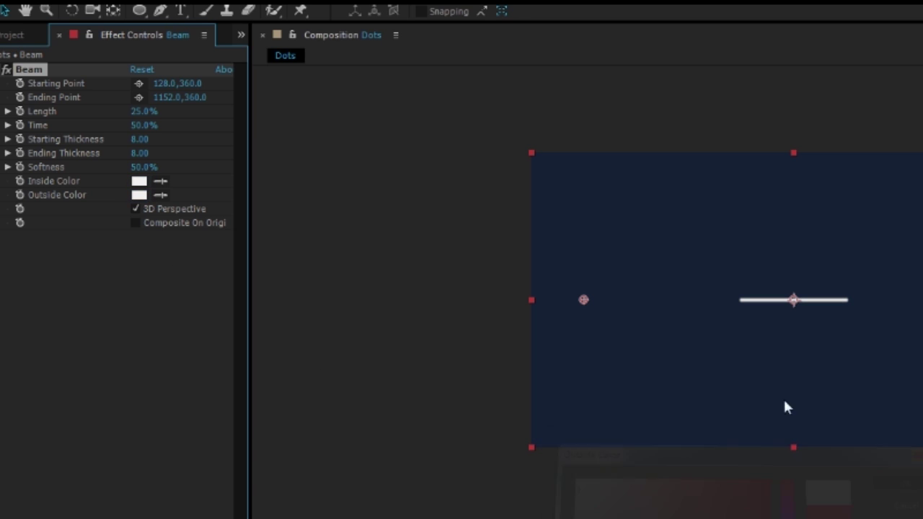
Set the beam Length to 100% and both thicknesses to 2
click(144, 112)
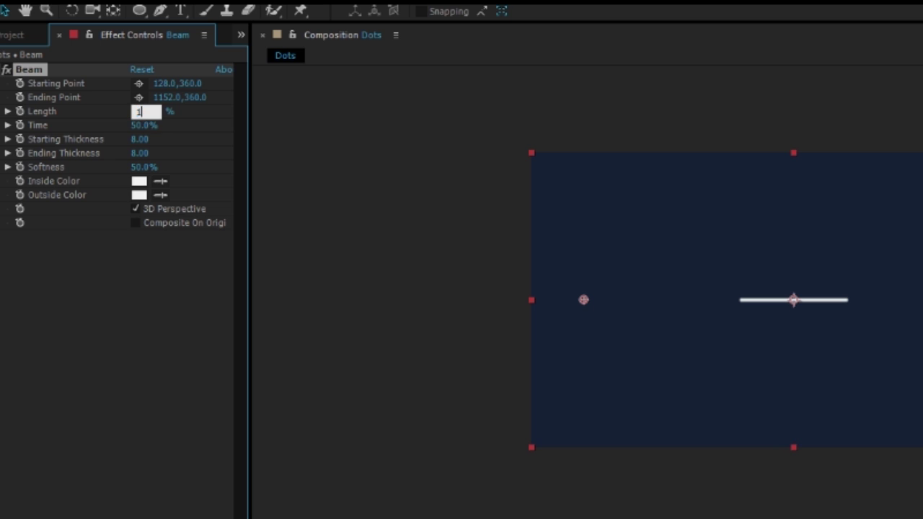
key(Return)
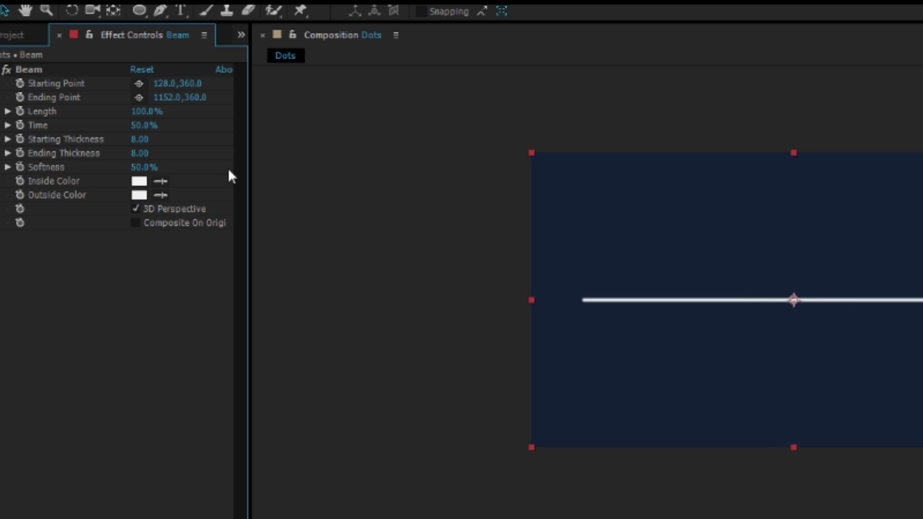
click(132, 141)
text(2)
key(Return)
click(152, 150)
text(2)
key(Return)
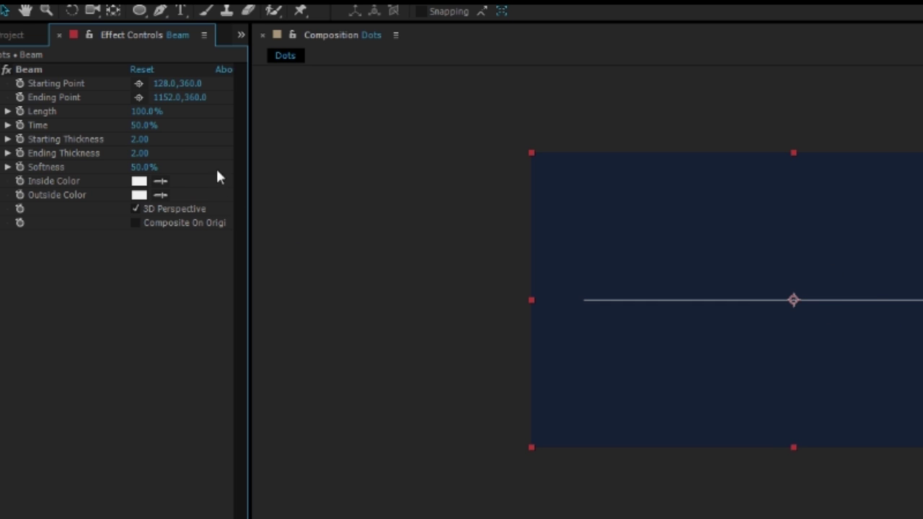
Put the Ending Point at 640,360 (1280/2) and the Starting Point at 210,360
click(165, 97)
text(12)
text(8)
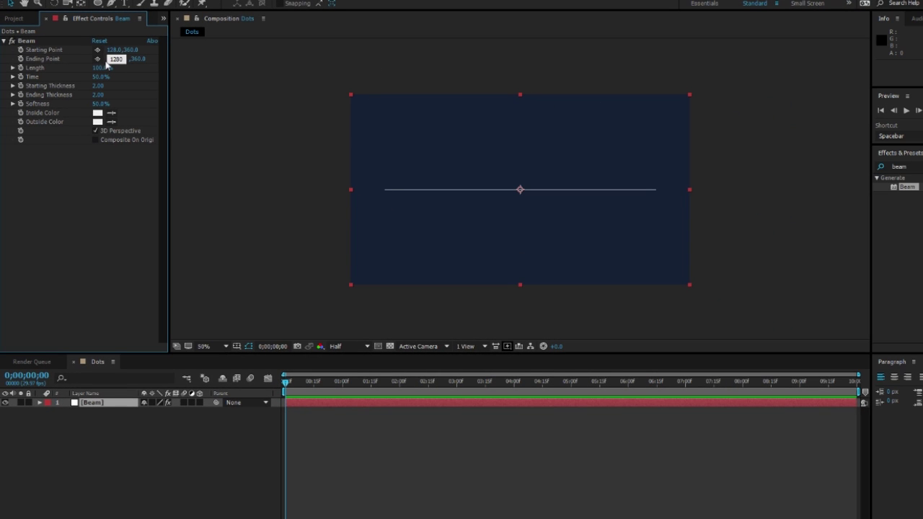
text(0/2)
key(Return)
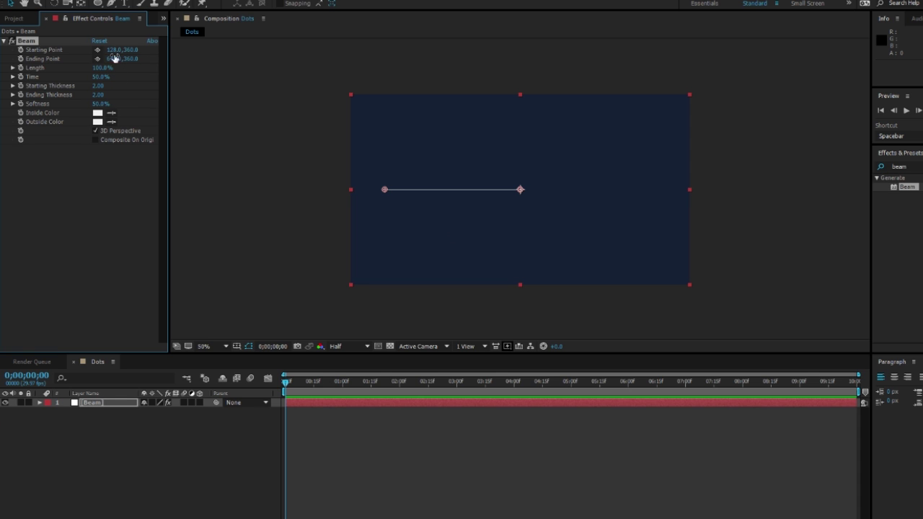
drag(384, 191, 434, 134)
key(ctrl+z)
drag(119, 52, 154, 58)
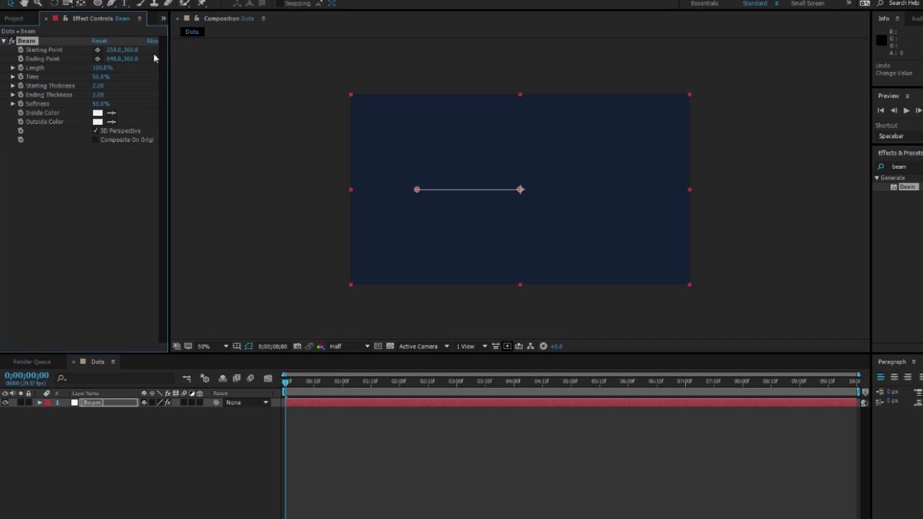
Rename the Beam layer to Beaml
right_click(95, 404)
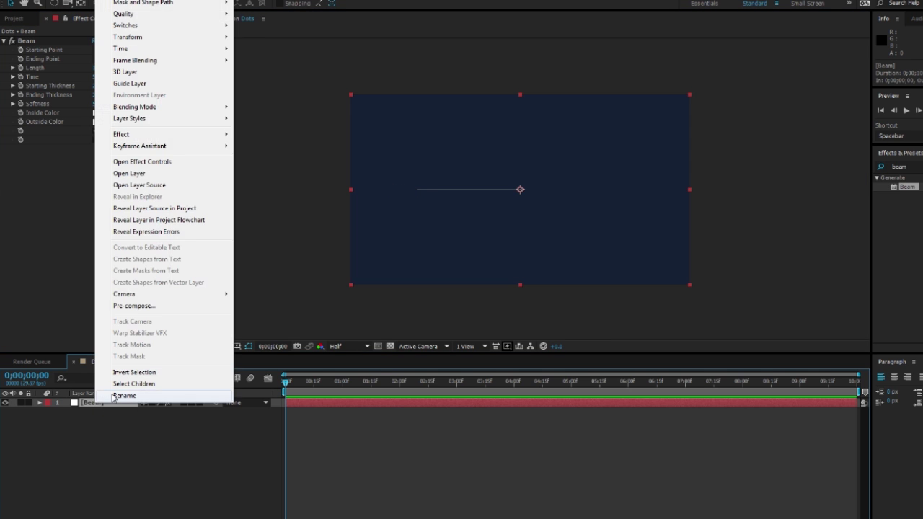
key(Escape)
click(111, 407)
click(111, 407)
right_click(110, 405)
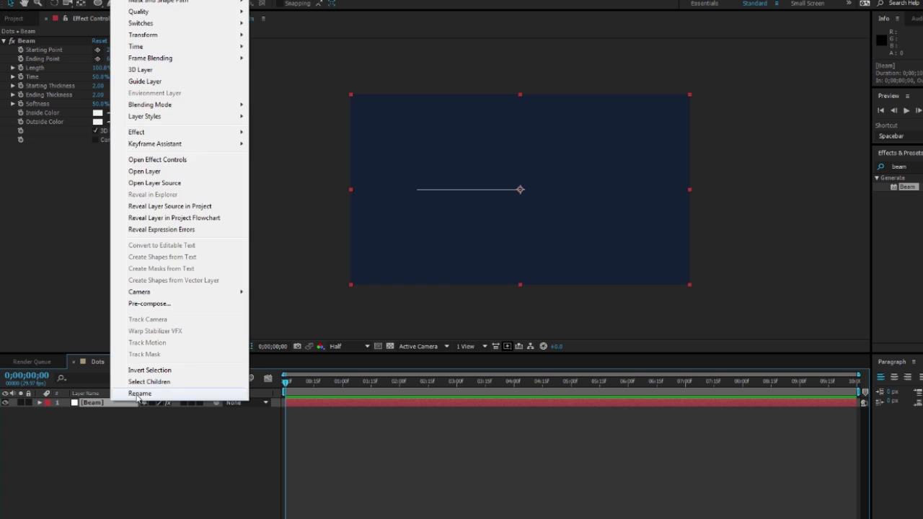
click(137, 395)
click(107, 418)
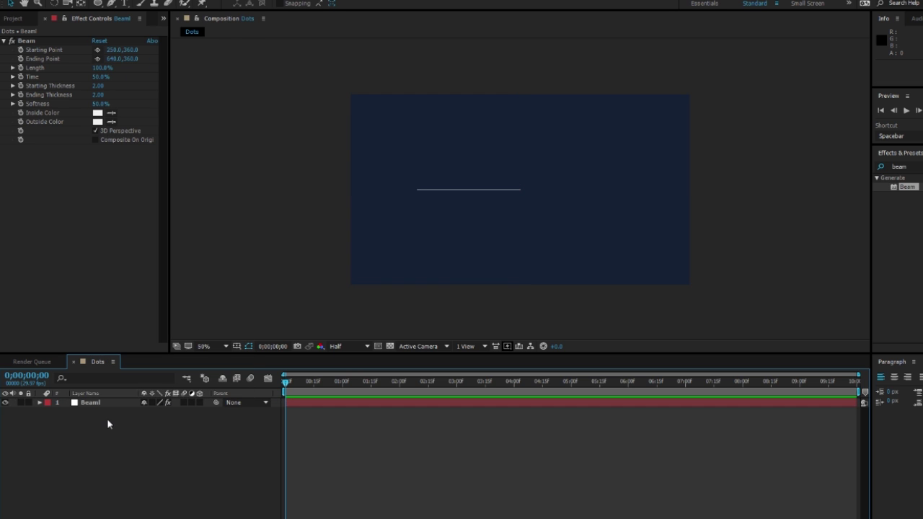
Duplicate Beaml as Beamr and drag its starting point to about 1083,360
click(105, 403)
key(ctrl+c)
key(ctrl+v)
right_click(103, 407)
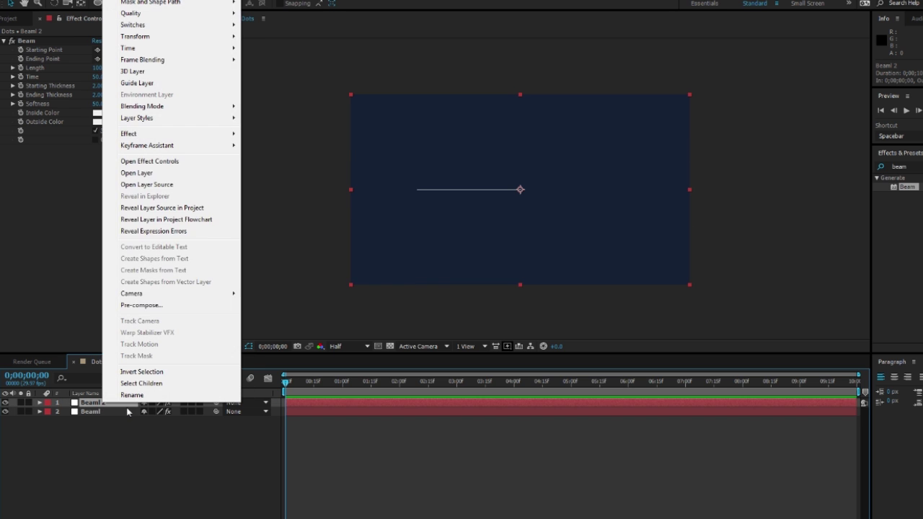
click(131, 398)
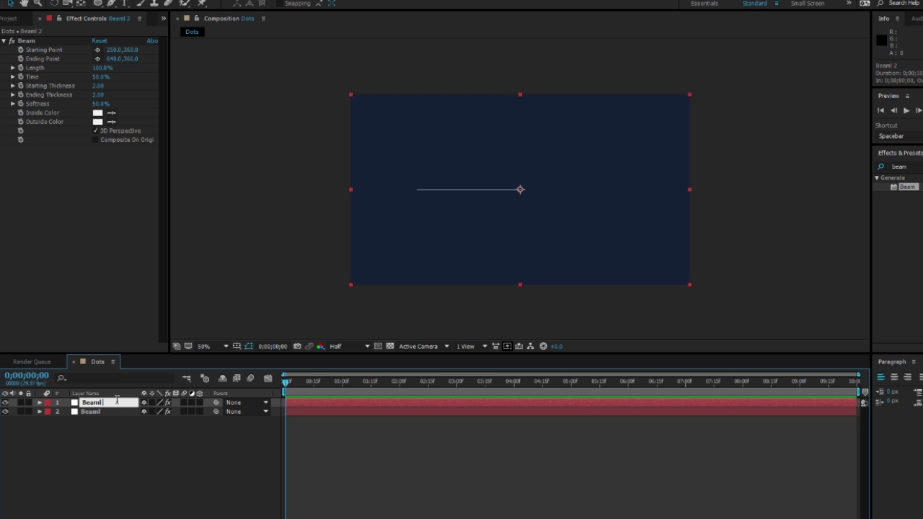
text(Beamr)
key(Return)
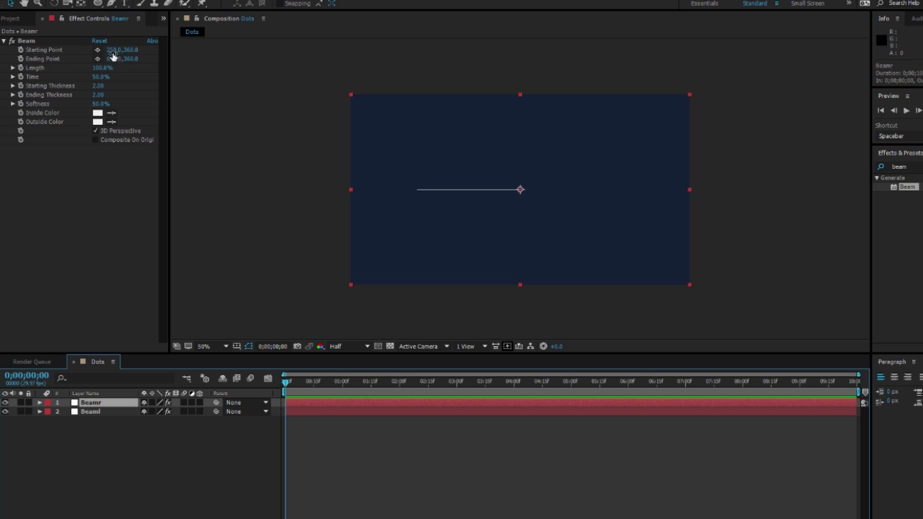
drag(113, 52, 552, 44)
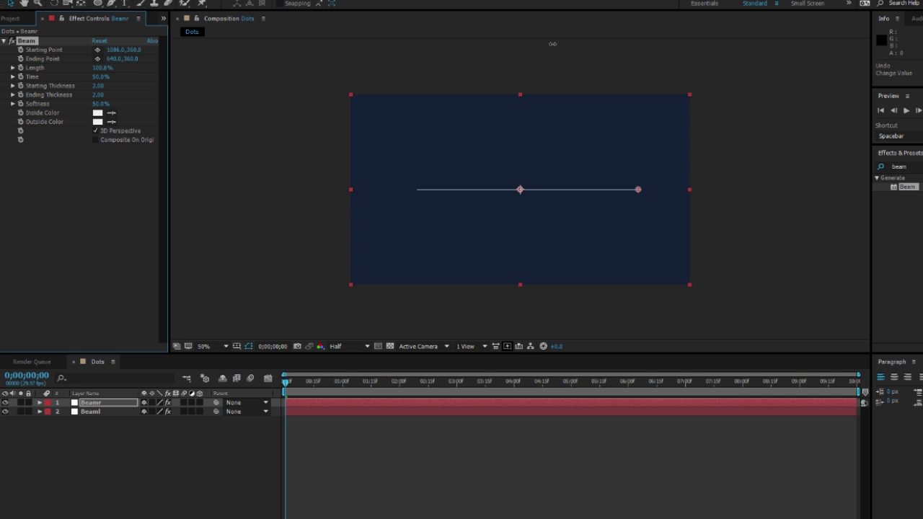
click(597, 416)
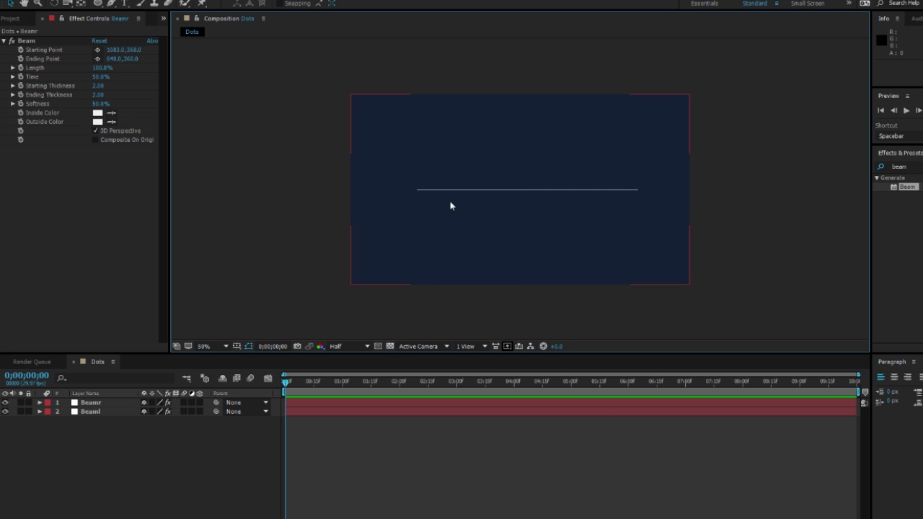
Start a new solid layer from the empty timeline area
right_click(122, 447)
click(96, 431)
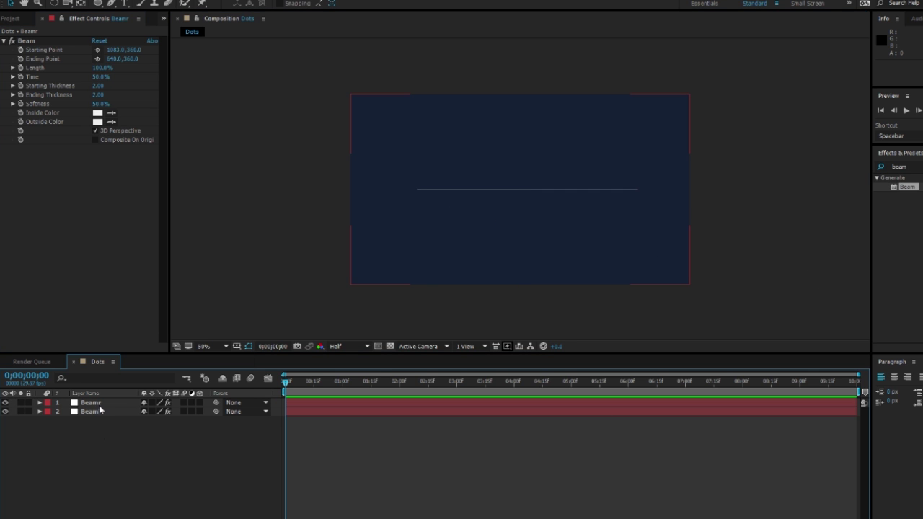
click(99, 405)
click(124, 442)
right_click(130, 441)
mouse_move(191, 344)
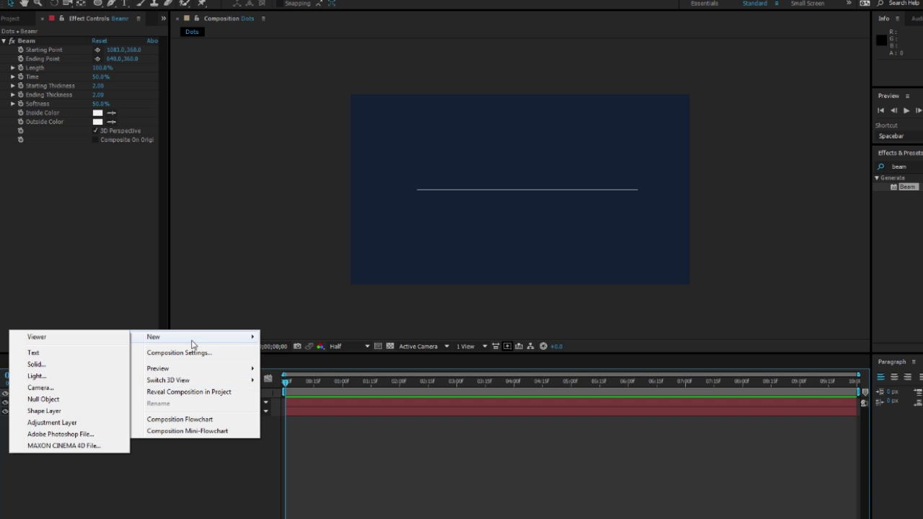
click(37, 364)
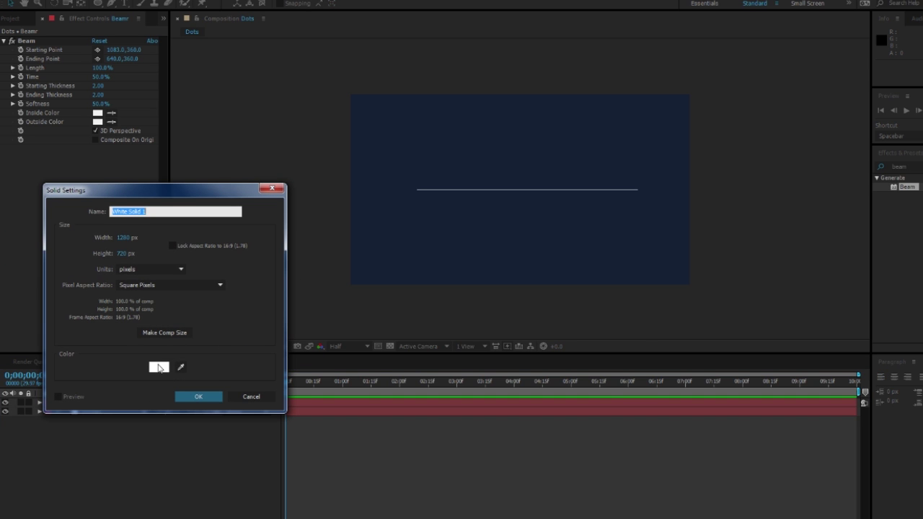
Colour the solid bright cyan, starting from AFEEFF, and add it to the composition
click(159, 368)
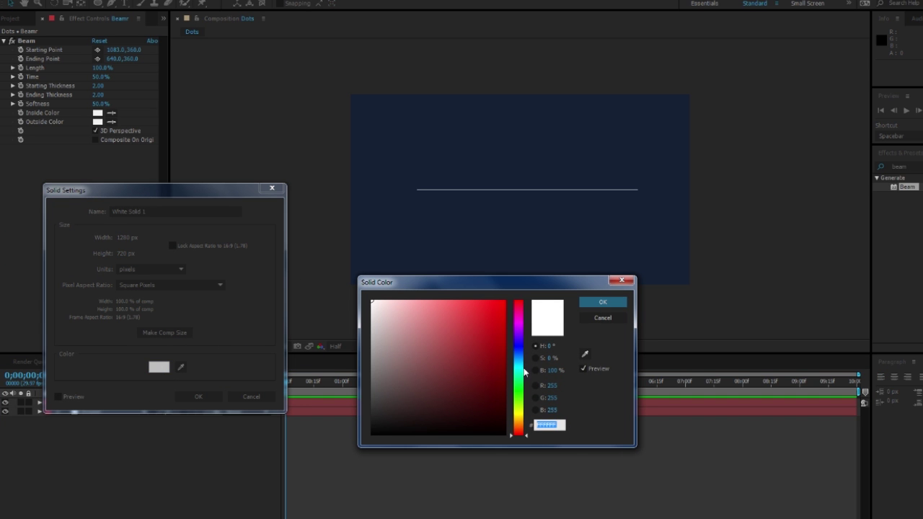
text(AFEEFF)
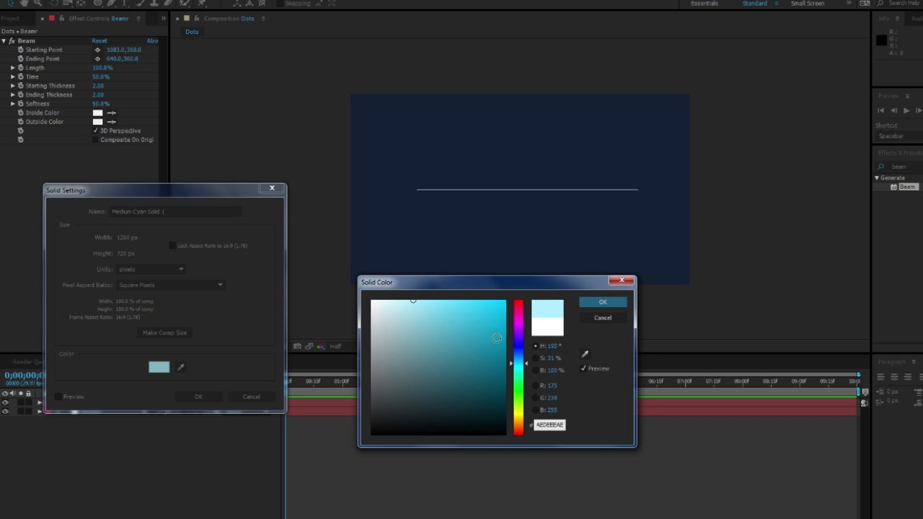
mouse_move(519, 360)
mouse_down()
mouse_move(517, 352)
mouse_move(522, 359)
mouse_up()
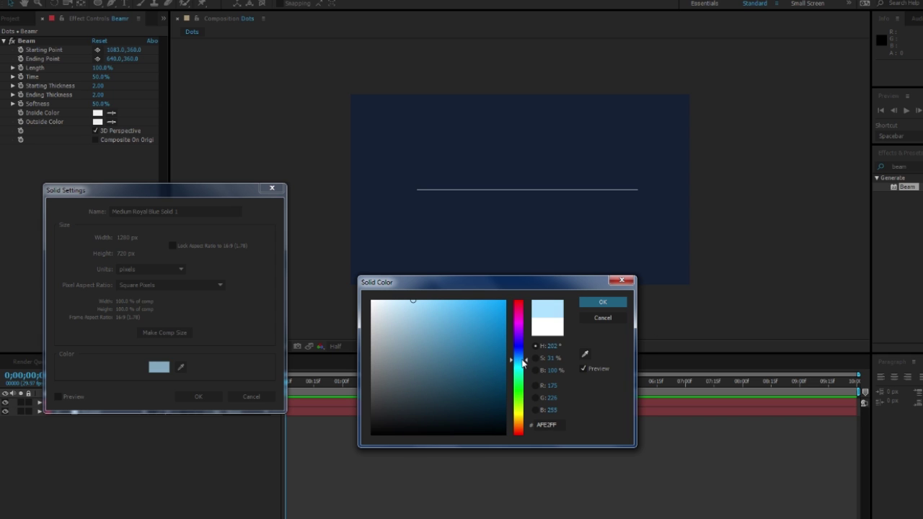
click(473, 304)
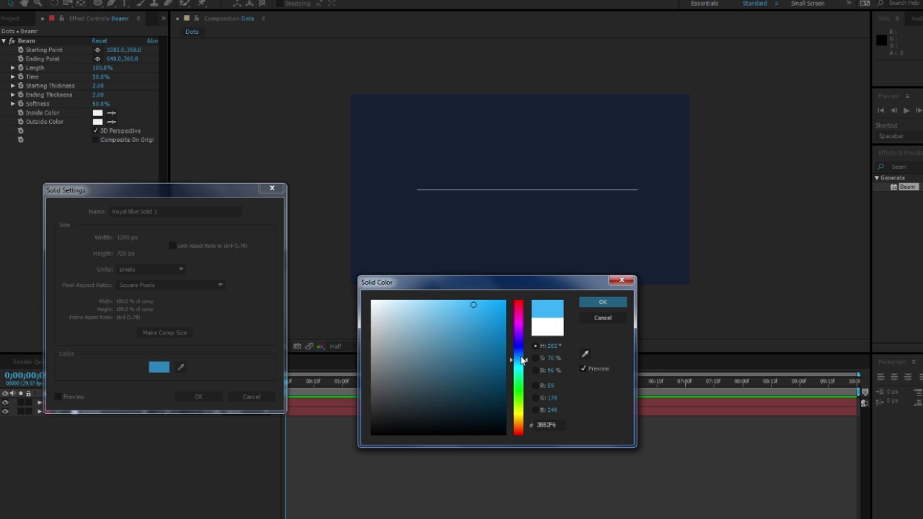
drag(522, 360, 521, 365)
click(603, 302)
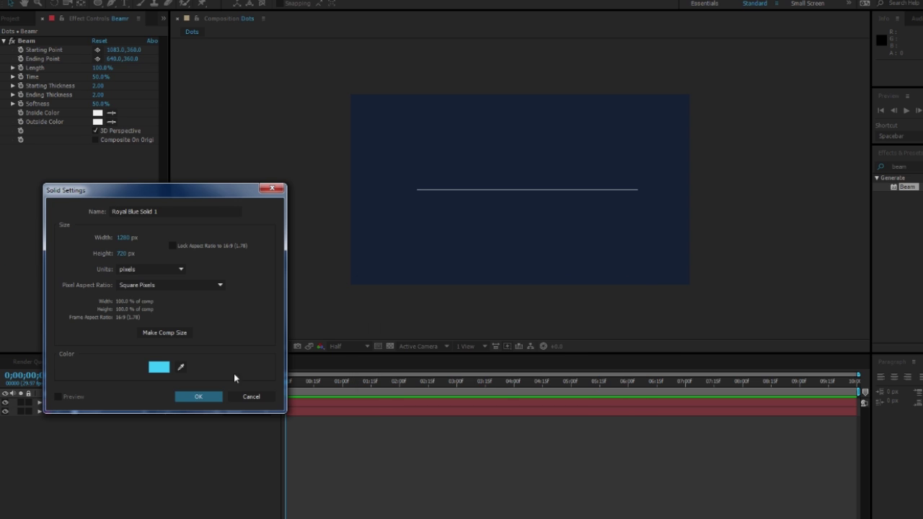
click(191, 396)
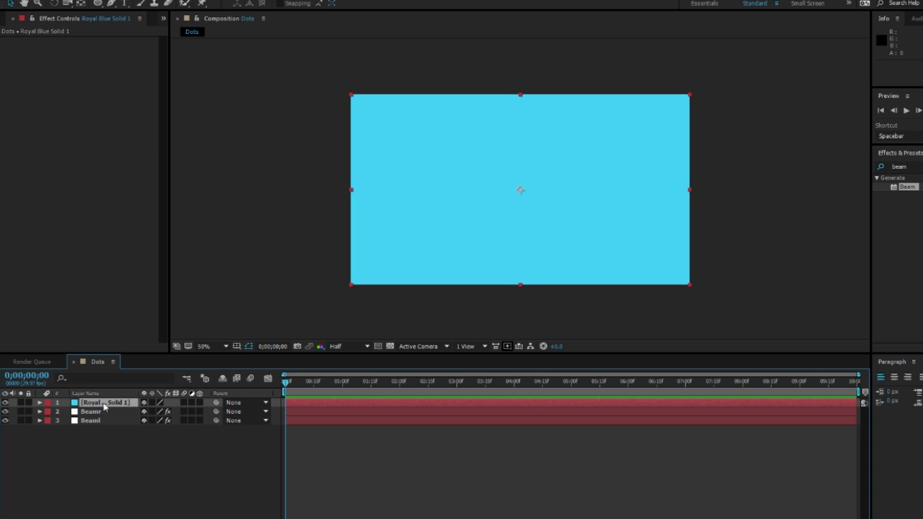
Mask the cyan solid with an ellipse and move the circle to the line's left end
click(97, 3)
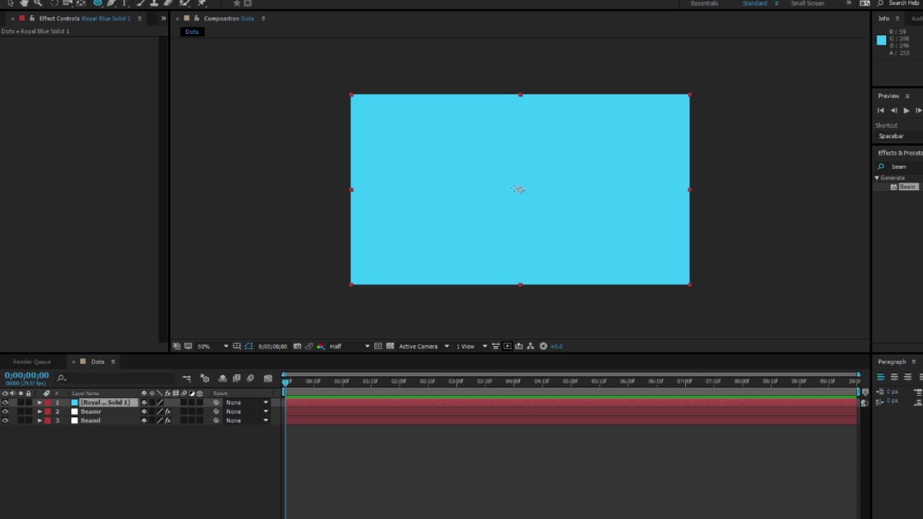
drag(507, 179, 527, 192)
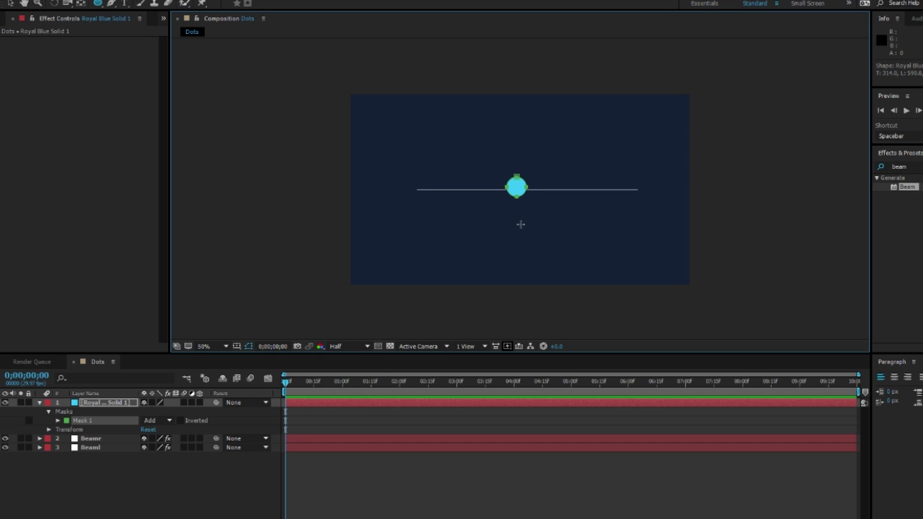
key(v)
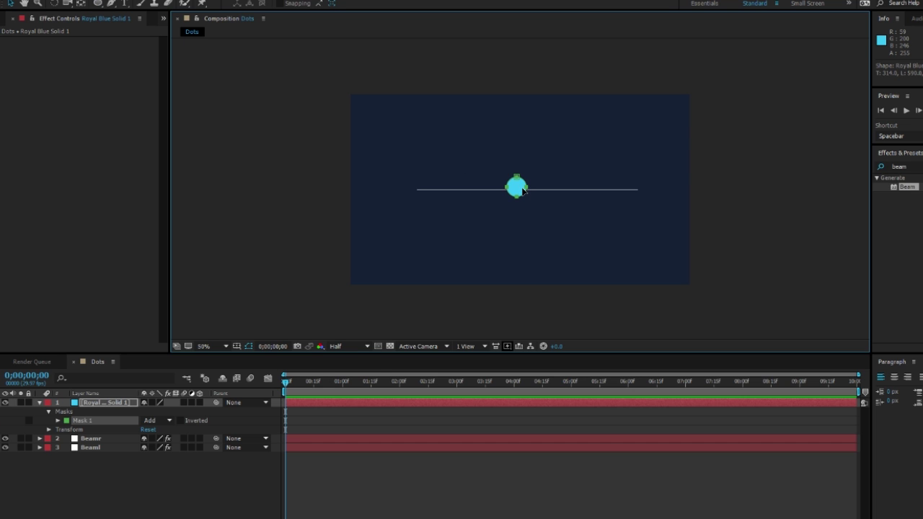
key(period)
key(comma)
drag(524, 192, 423, 194)
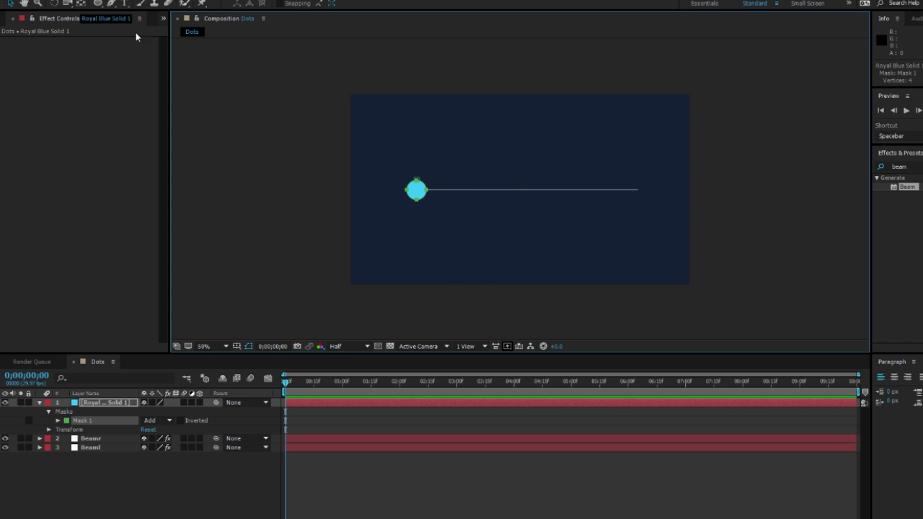
Move the anchor point onto the circle and scale it proportionally into a small dot
click(80, 3)
click(418, 191)
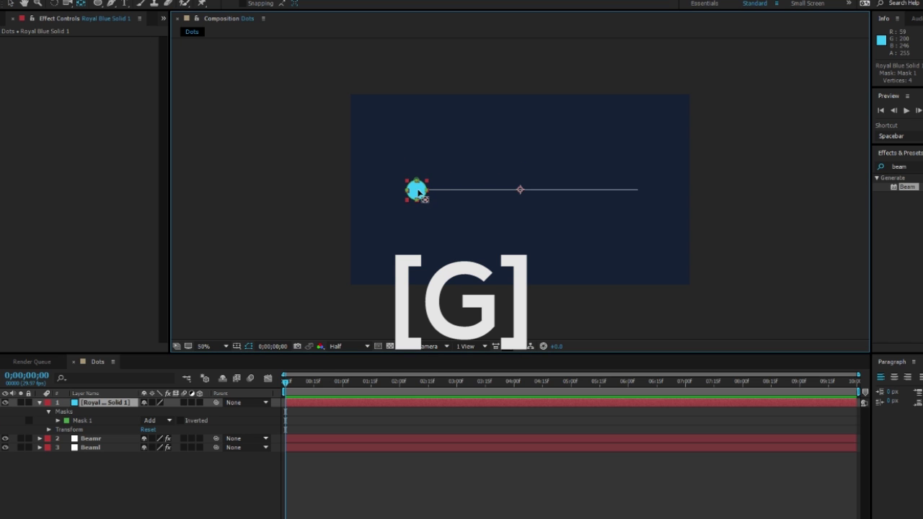
drag(522, 190, 419, 191)
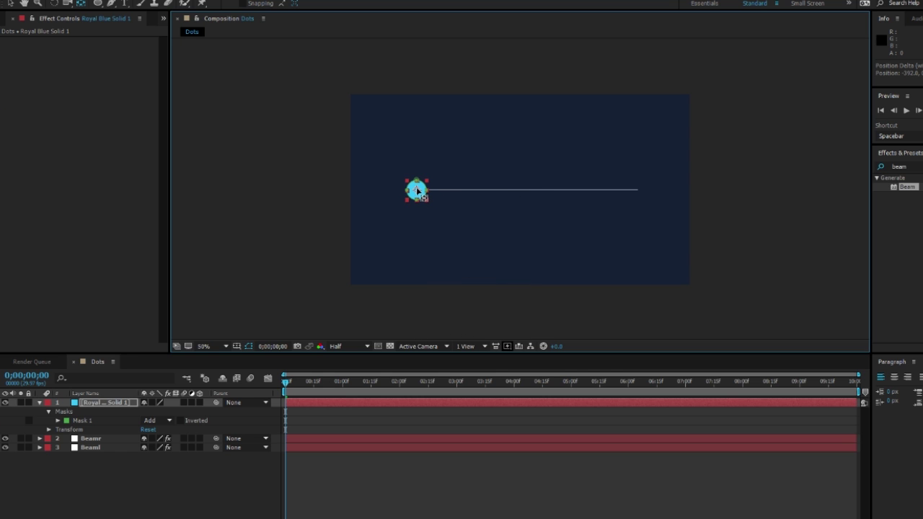
key(v)
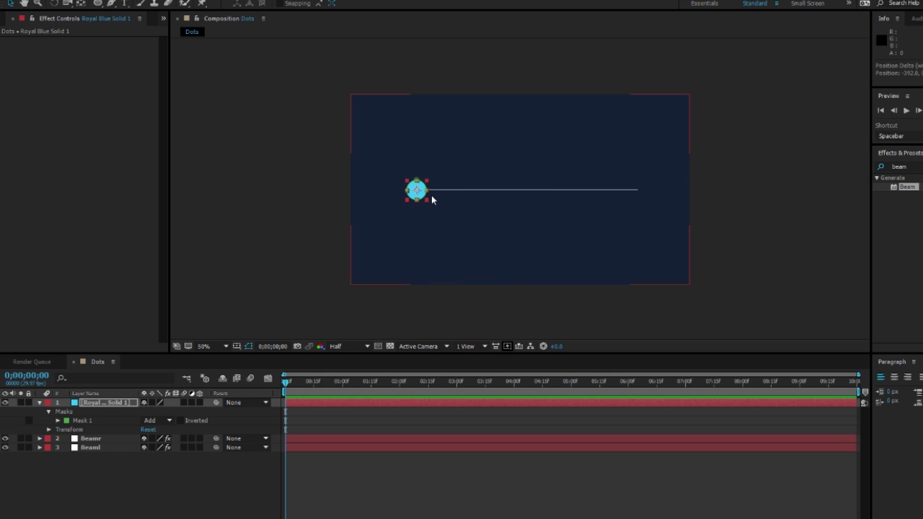
drag(430, 182, 425, 188)
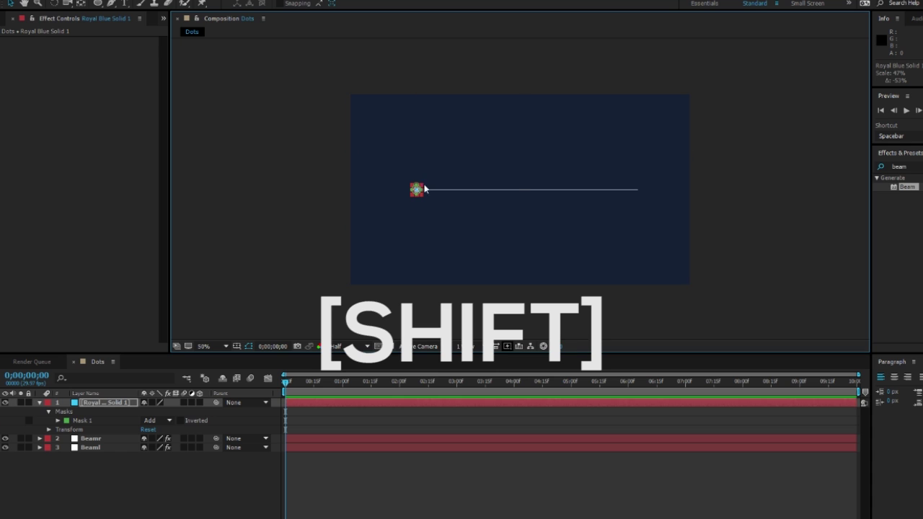
key(ctrl+z)
click(452, 227)
click(289, 273)
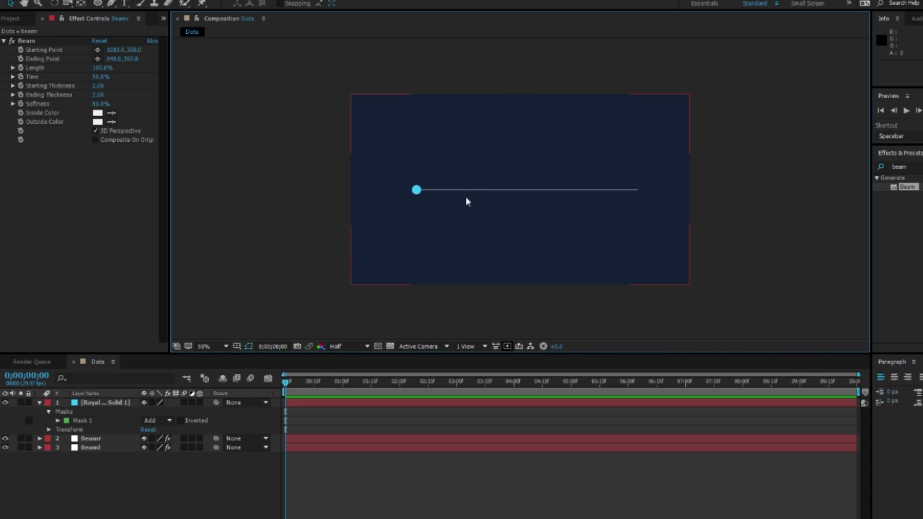
click(417, 189)
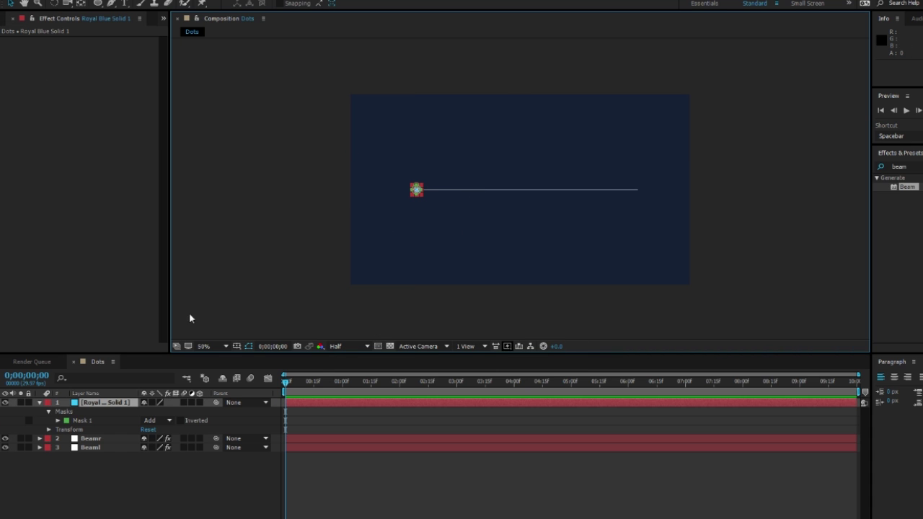
Duplicate the cyan dot and slide the copy to the line's right end
key(ctrl+c)
key(ctrl+v)
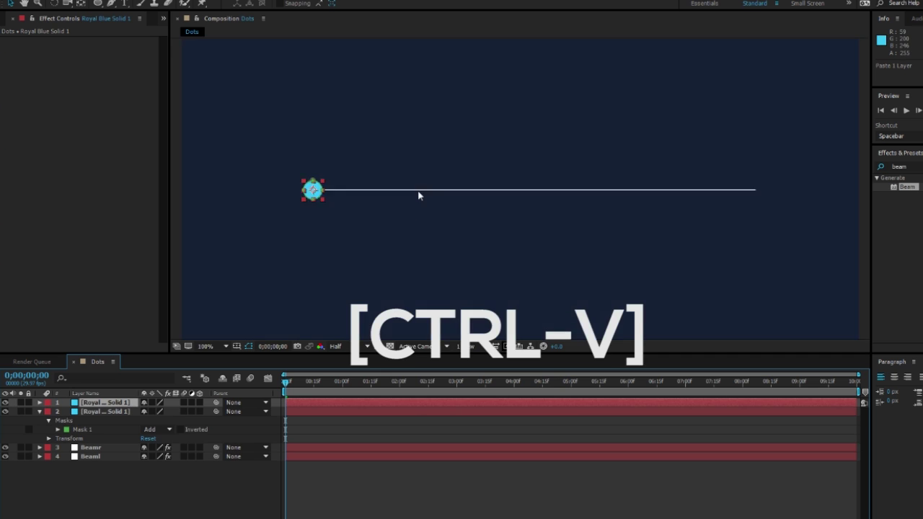
key(period)
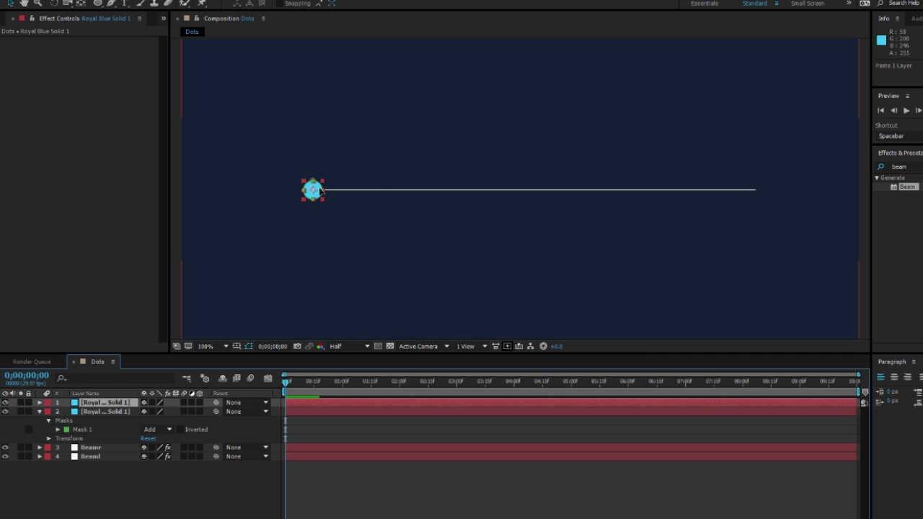
click(108, 404)
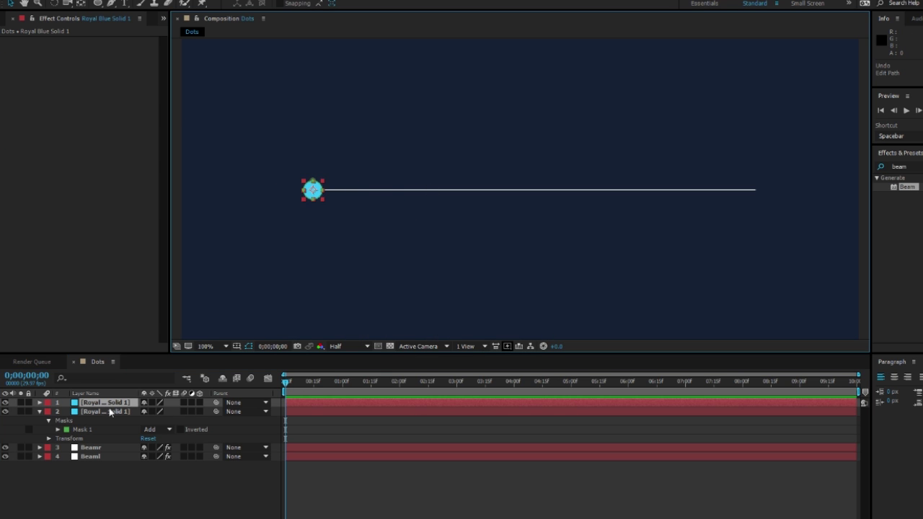
drag(322, 189, 385, 183)
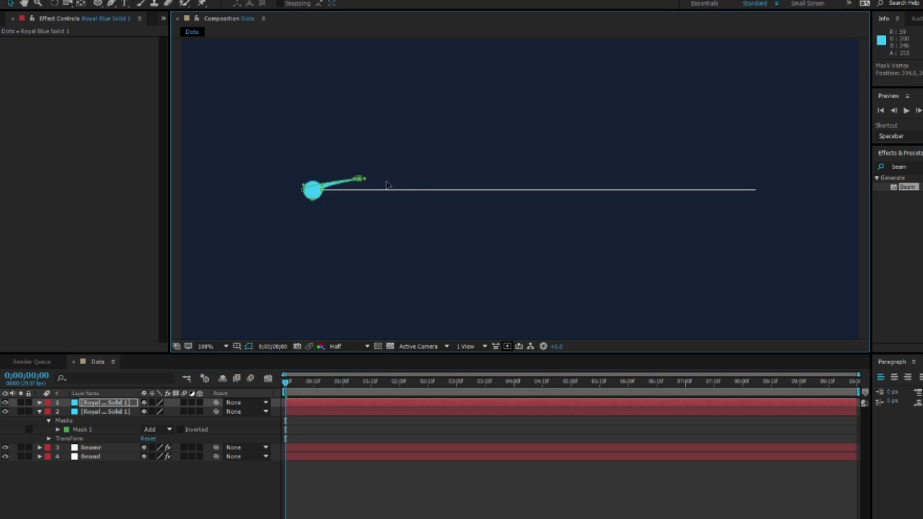
key(ctrl+z)
drag(316, 197, 764, 193)
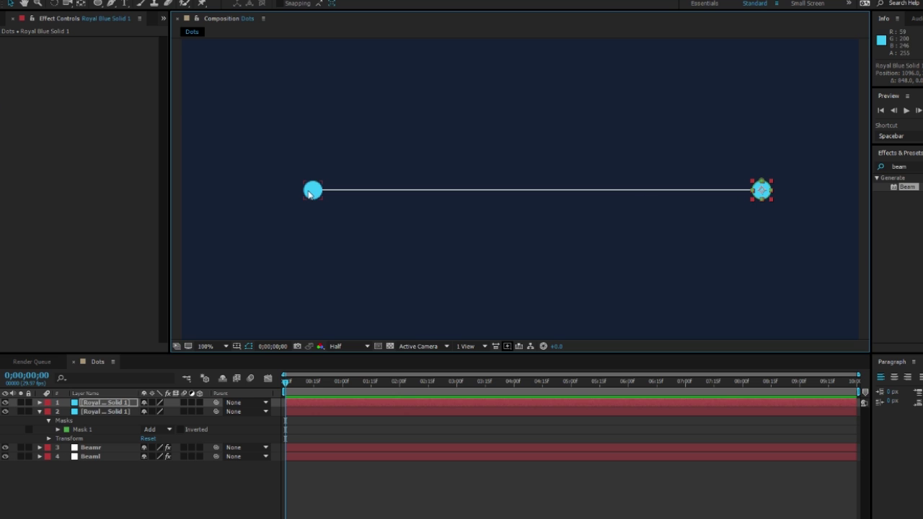
Zoom the view out to see the whole frame, back to 50%, and select the left dot's layer
click(312, 191)
click(764, 227)
key(comma)
key(comma)
key(comma)
key(comma)
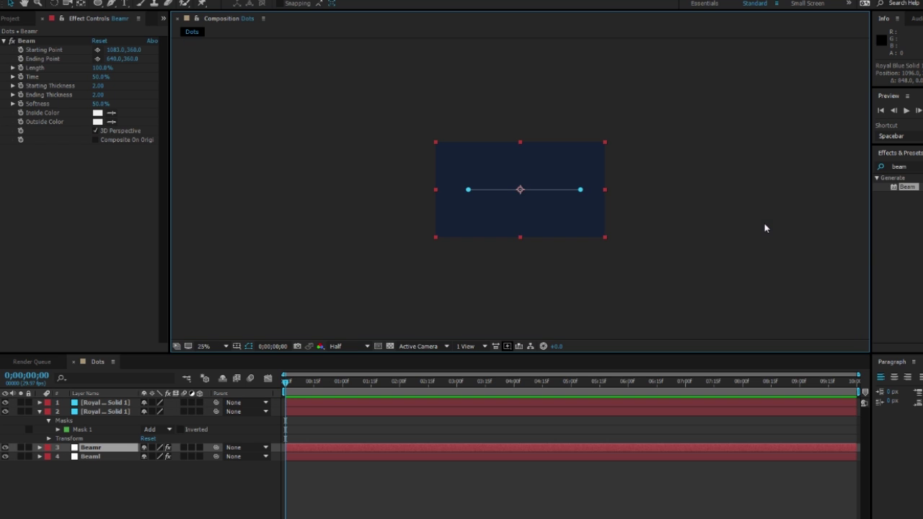
click(704, 218)
key(period)
key(period)
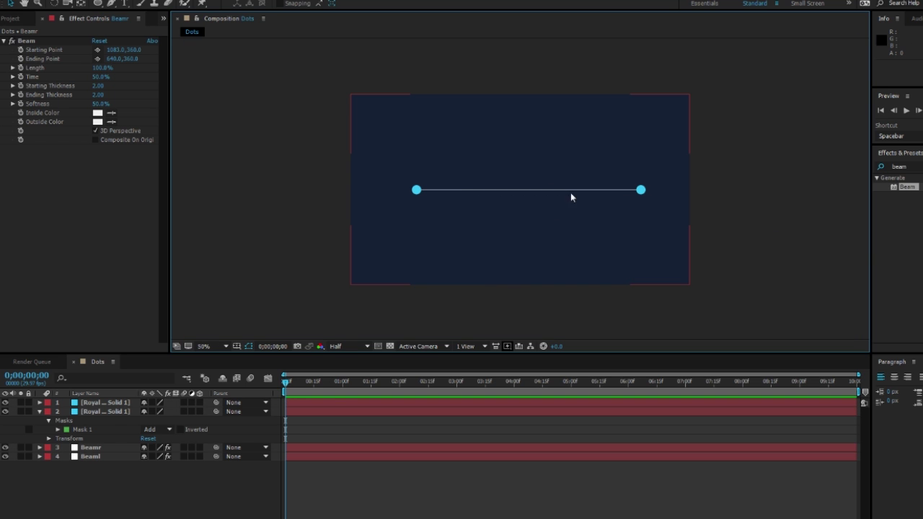
click(110, 411)
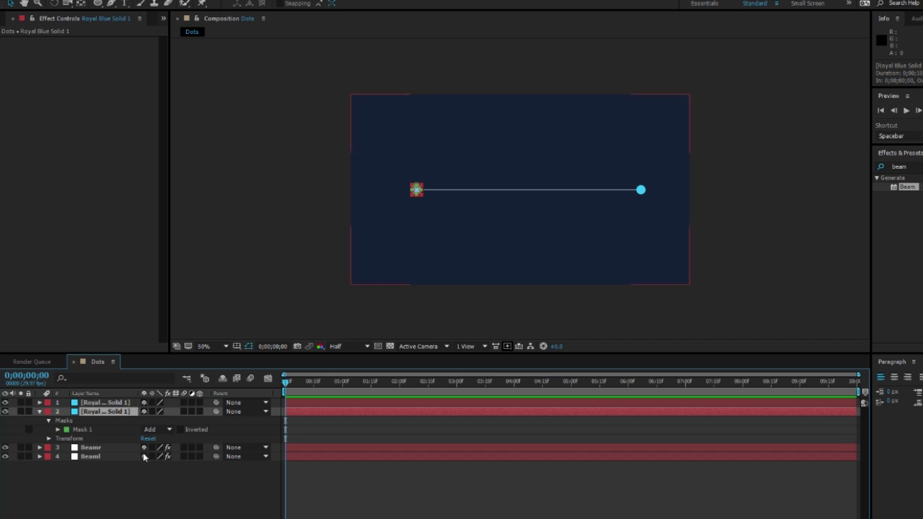
Show Position on both dot layers and give the left dot a wiggle expression
key(p)
click(93, 402)
key(p)
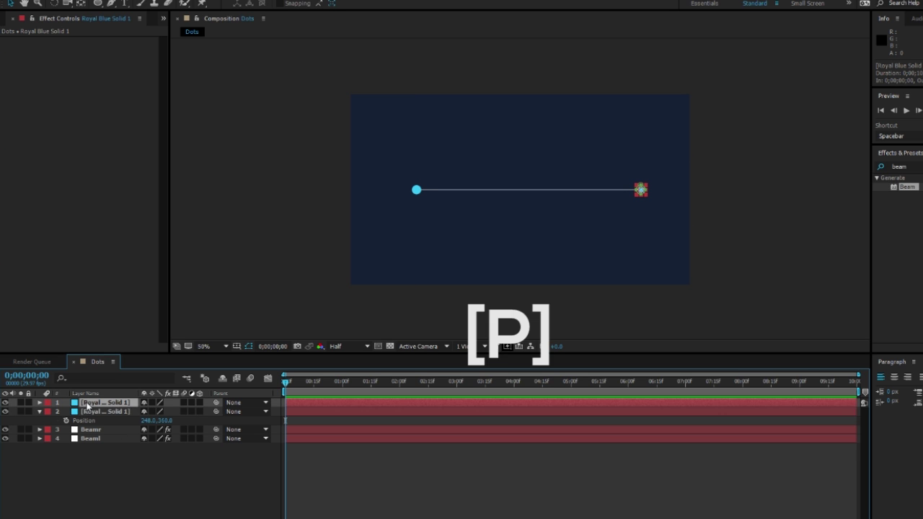
alt+click(65, 428)
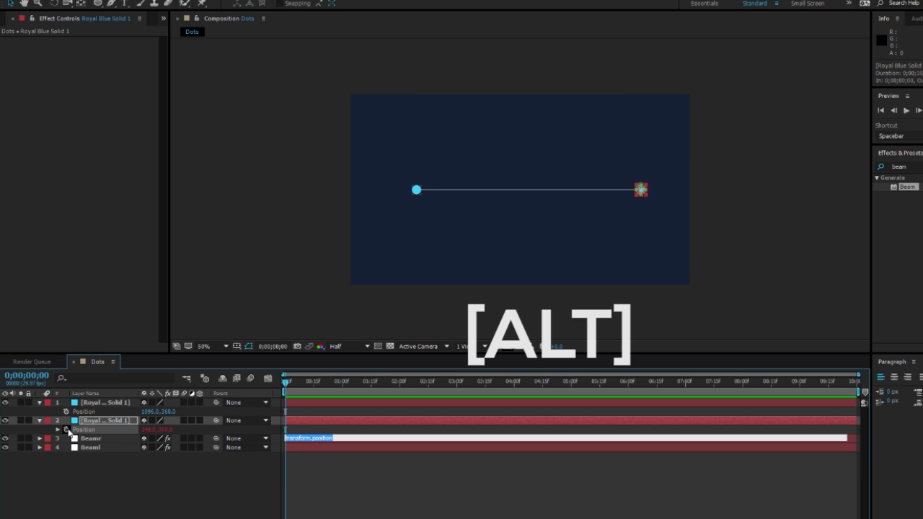
text(wiggle(1,30)
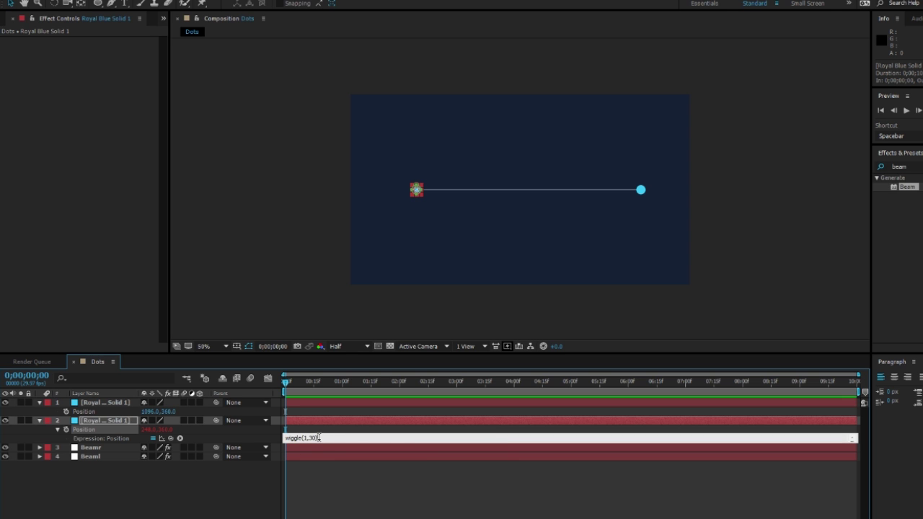
key(Return)
click(322, 492)
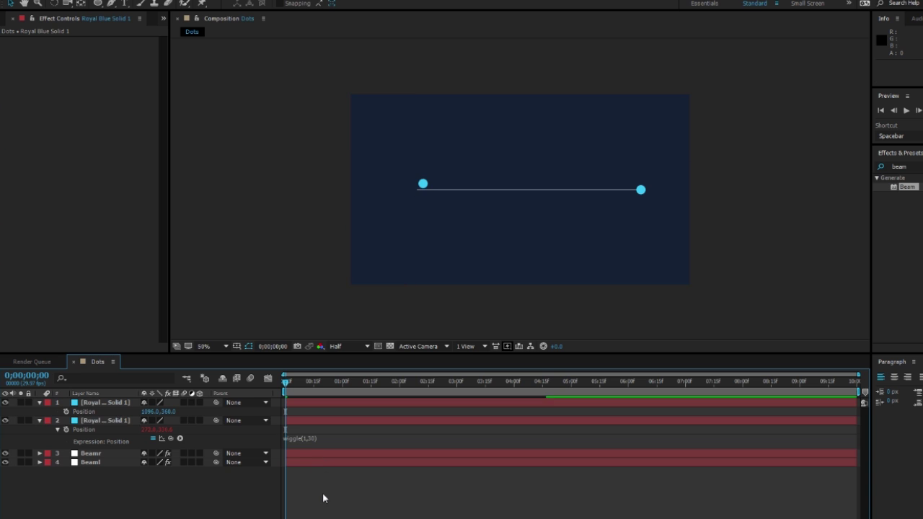
Scrub to check the motion and edit the left dot's expression to wiggle(1,20)
right_click(102, 404)
click(220, 492)
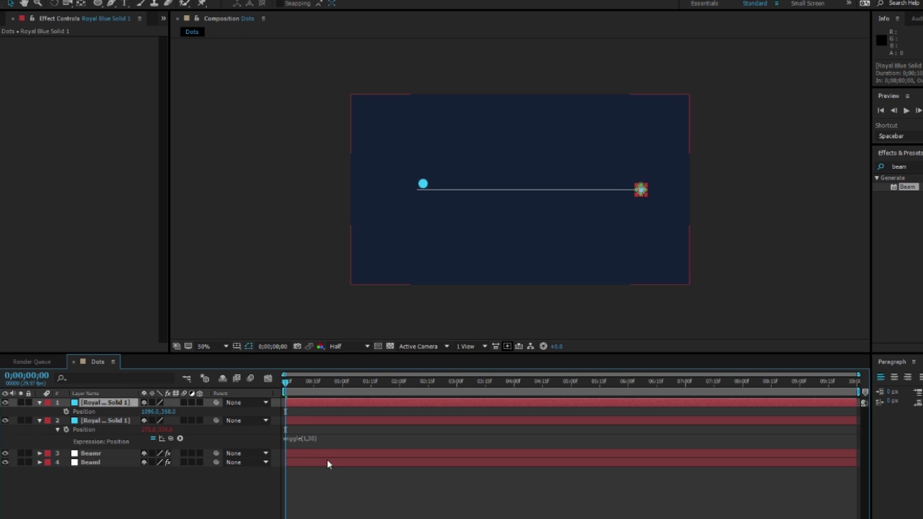
drag(288, 383, 318, 384)
click(307, 438)
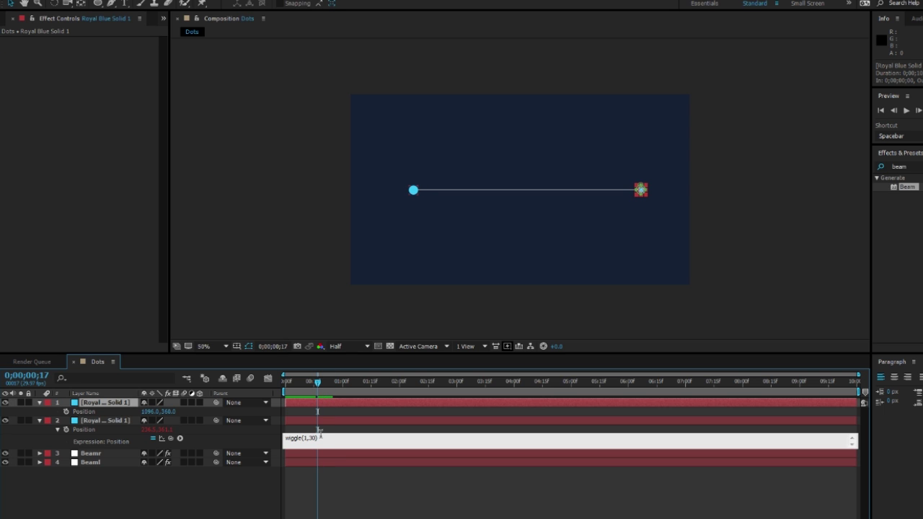
click(290, 391)
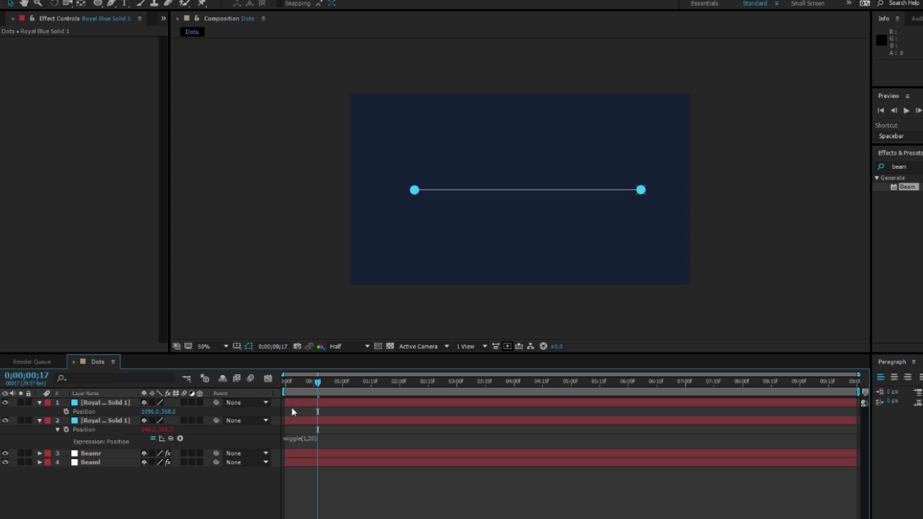
Give the right dot a wiggle(1,20) position expression and preview from the start
alt+click(67, 410)
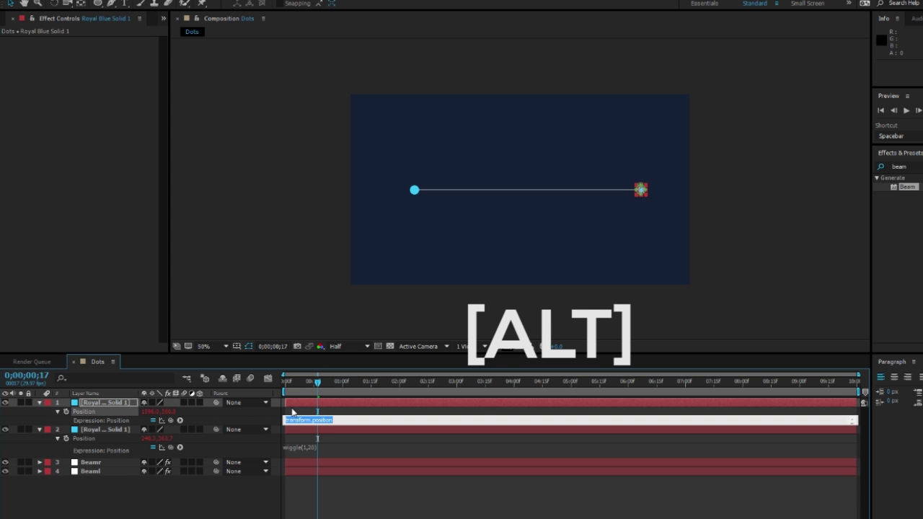
text(wiggle(1,20)
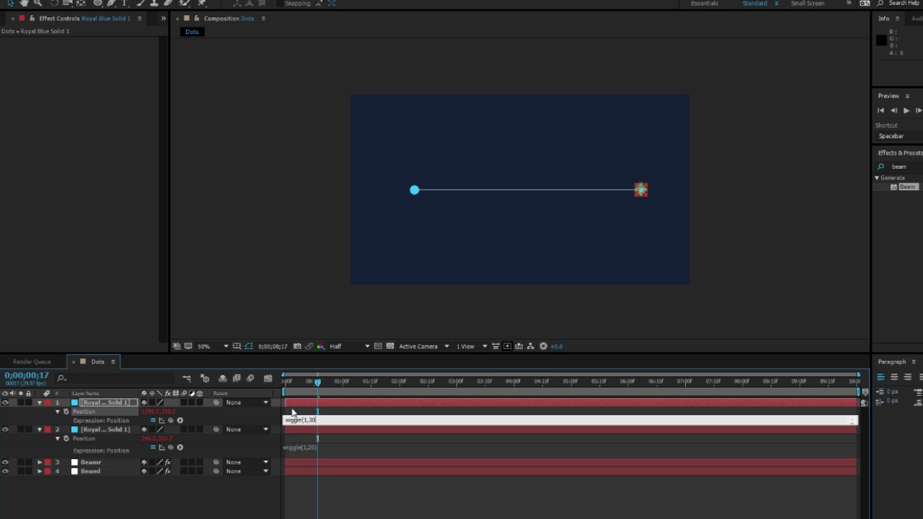
click(292, 412)
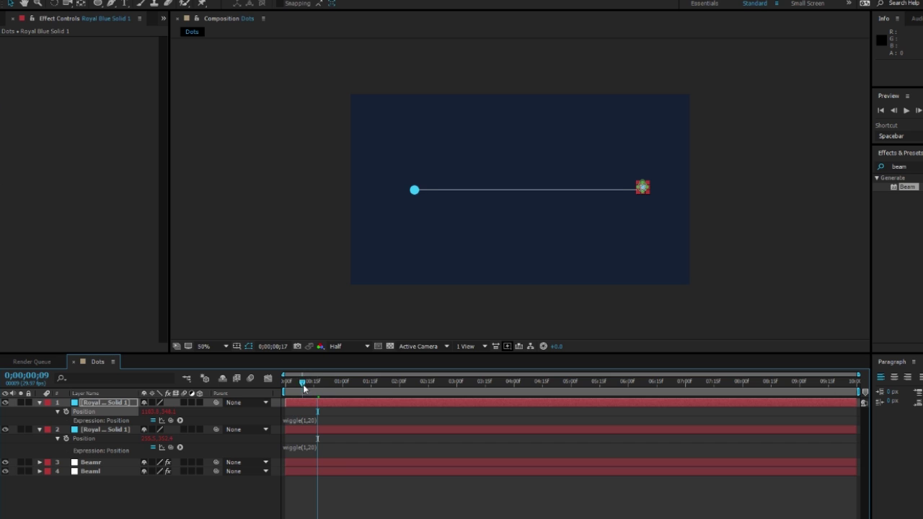
click(287, 380)
click(906, 108)
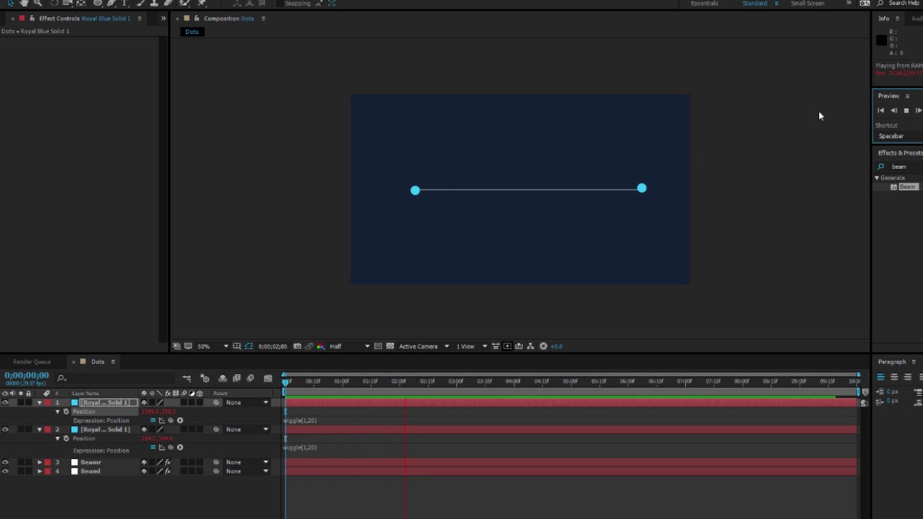
Stop the preview and end the work area at about 5;20, then select Beaml
key(space)
click(591, 500)
key(Home)
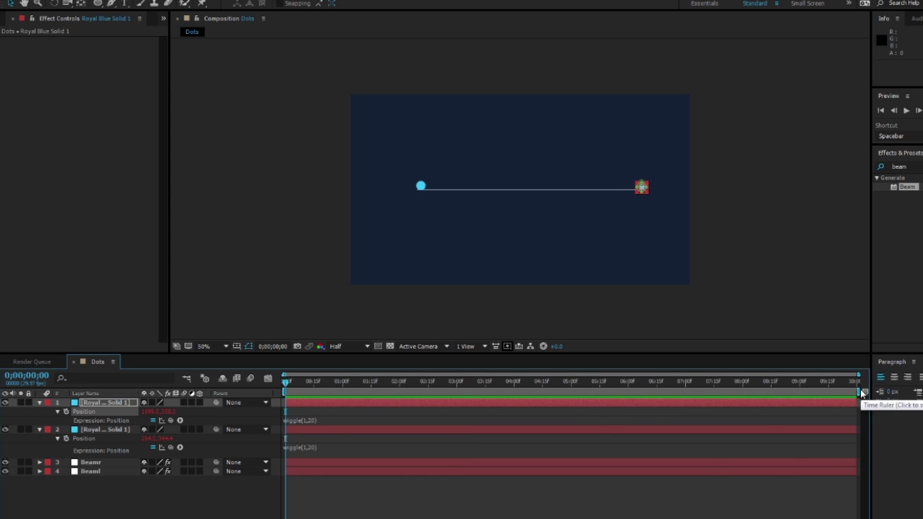
drag(859, 392, 617, 392)
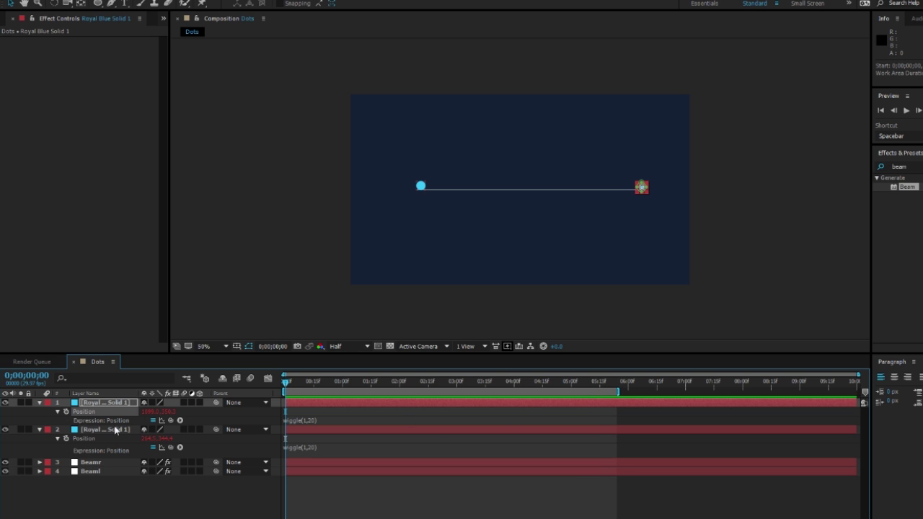
click(87, 470)
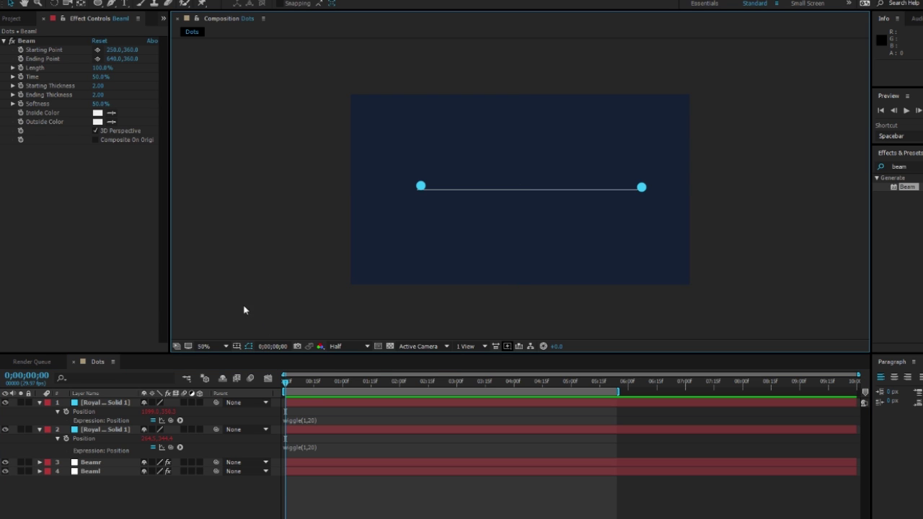
Link Beaml's Starting Point by expression to the left dot's (Royal Blue Solid 2) position
alt+click(21, 50)
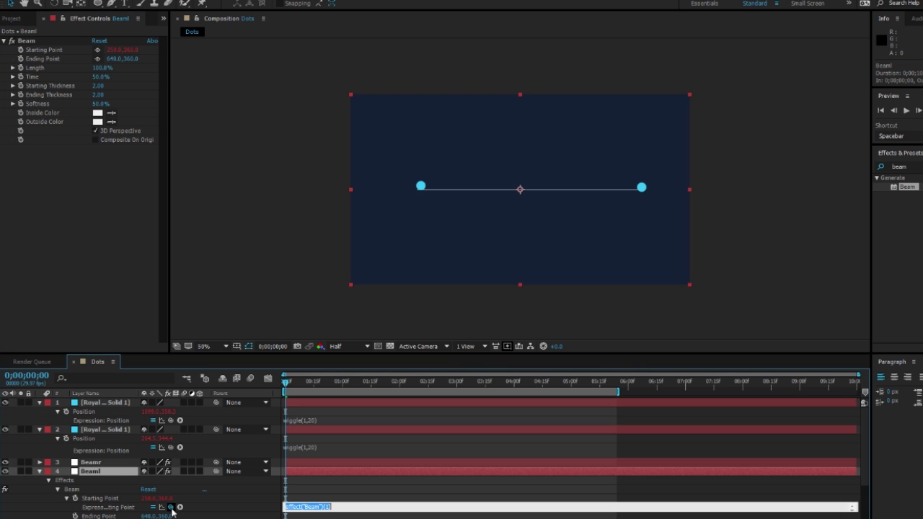
drag(170, 508, 92, 445)
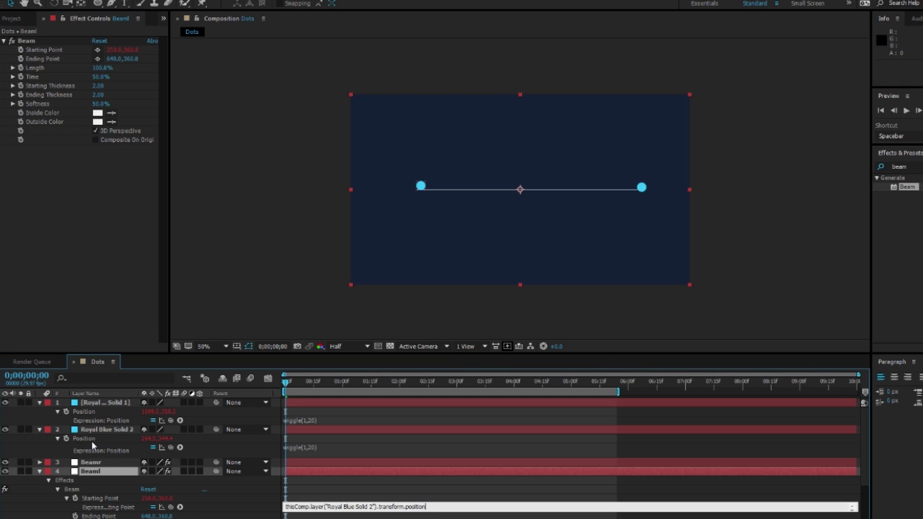
click(411, 494)
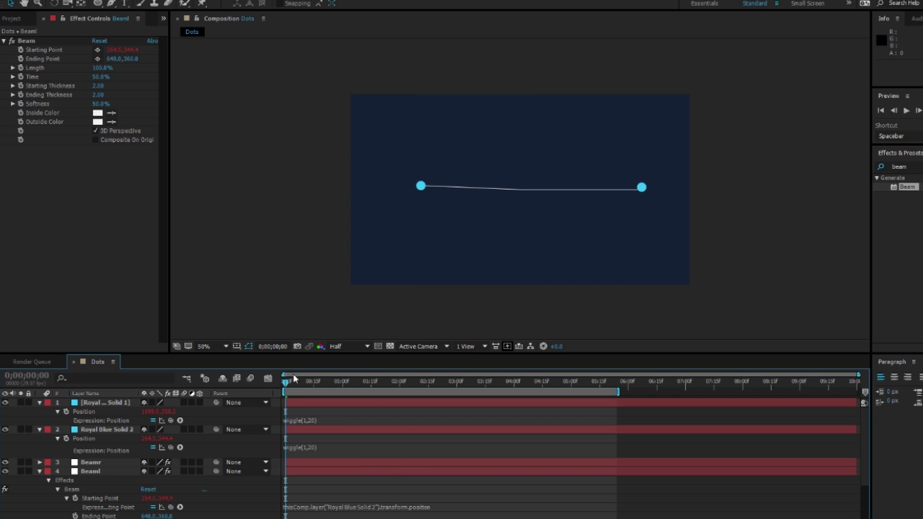
drag(287, 382, 253, 400)
Link Beamr's Starting Point by expression to Royal Blue Solid 1's position
click(91, 462)
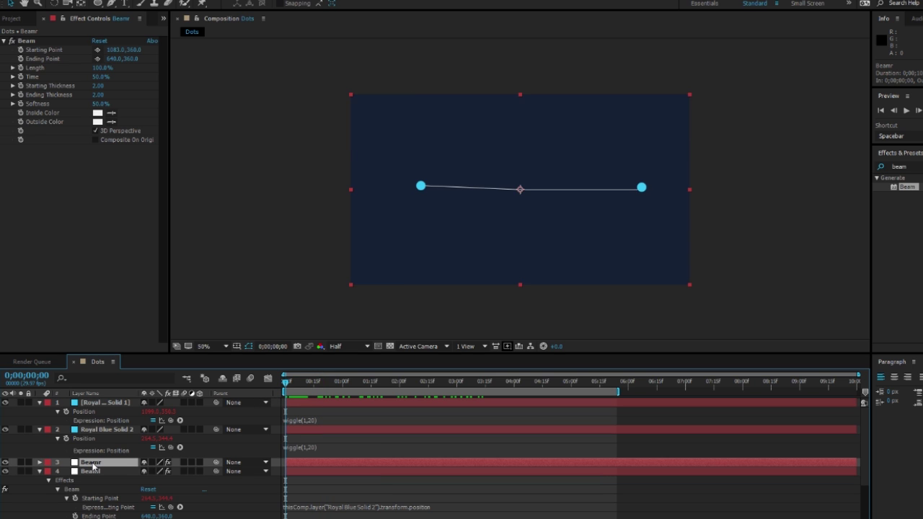
click(41, 471)
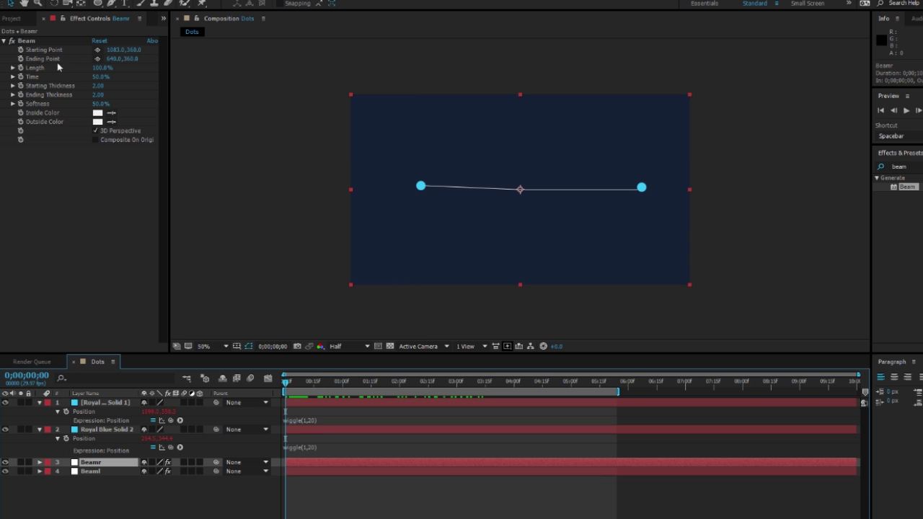
alt+click(21, 51)
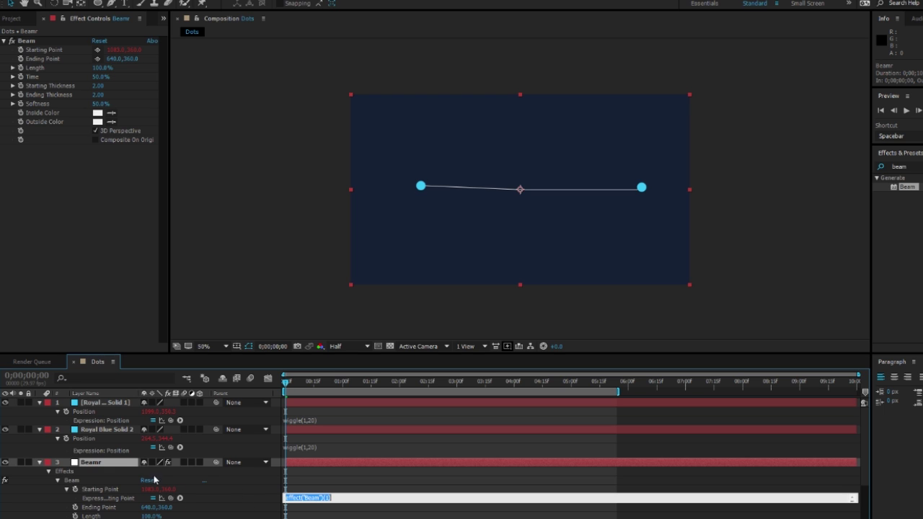
drag(170, 498, 124, 411)
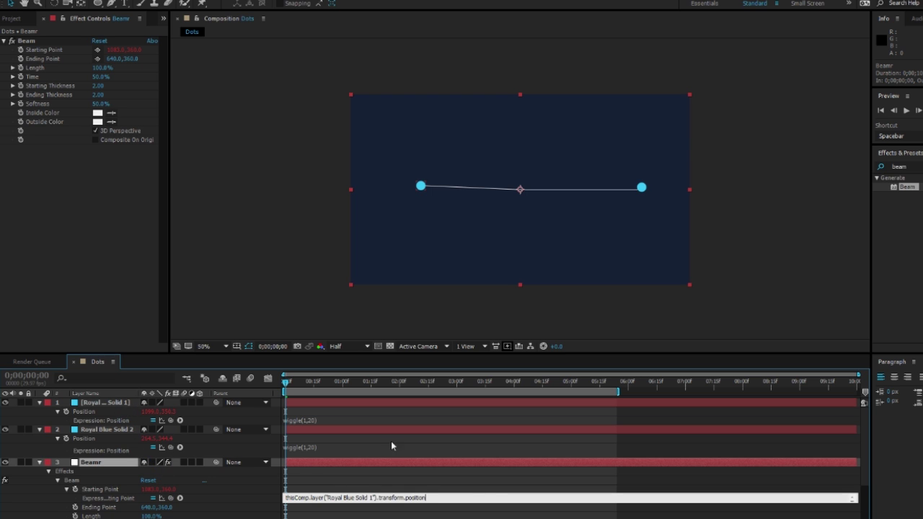
click(491, 484)
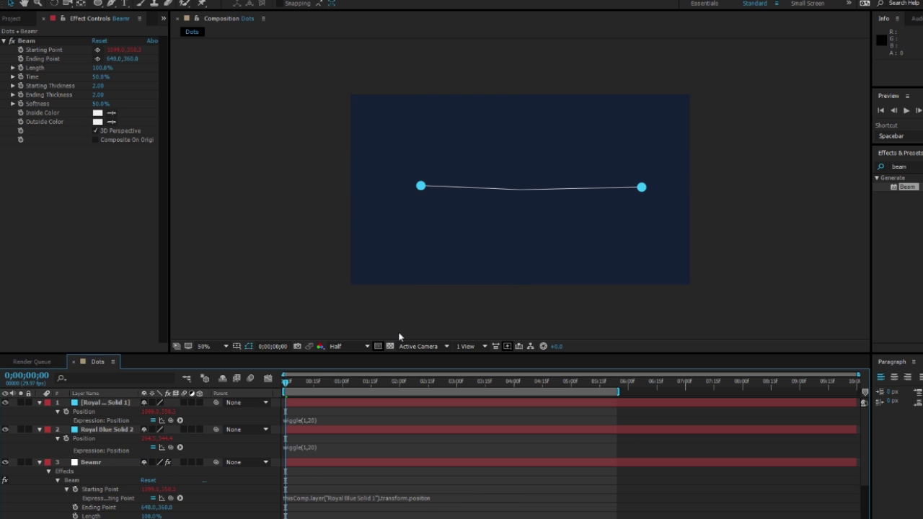
Preview the linked beam motion, then stop playback
click(40, 462)
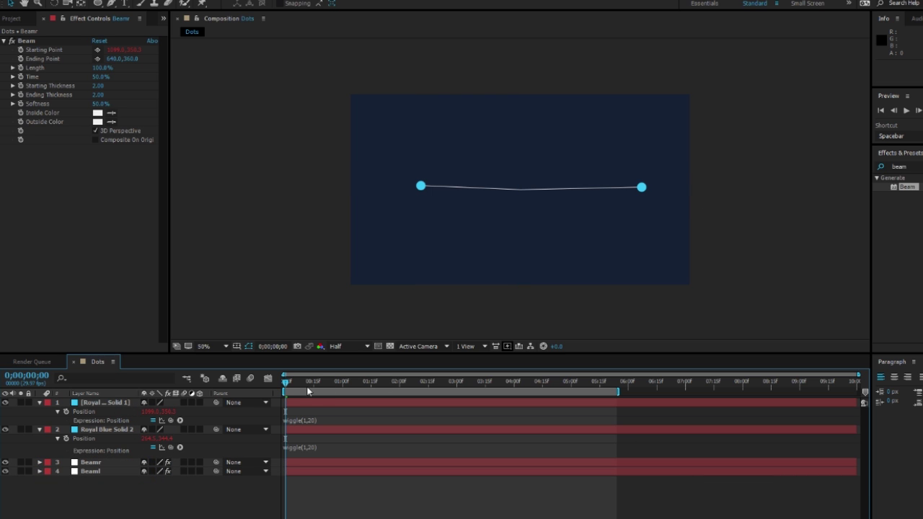
click(906, 110)
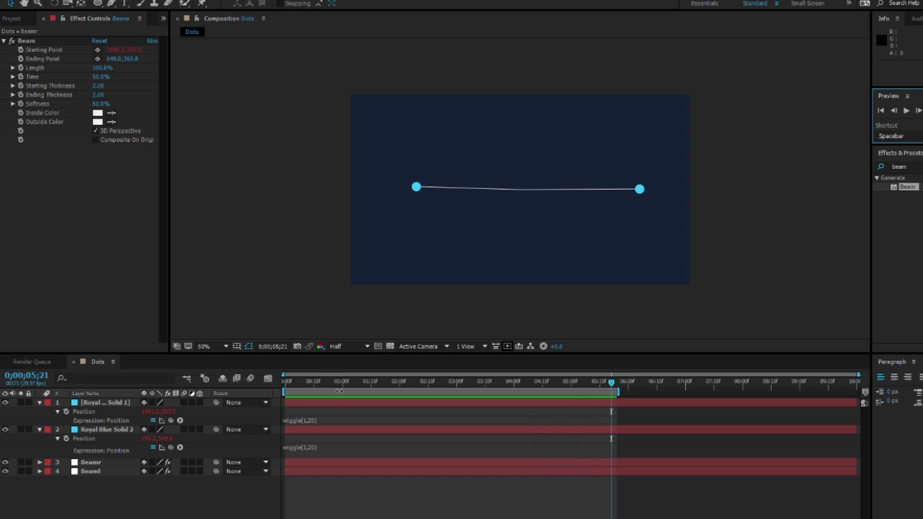
click(170, 402)
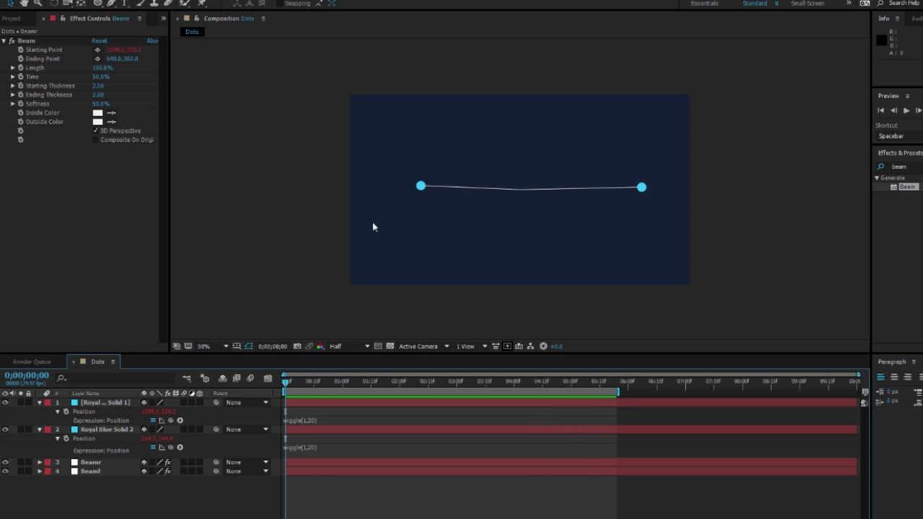
Duplicate the Beam layer and rename the copy to Beamr 3
click(95, 416)
click(96, 464)
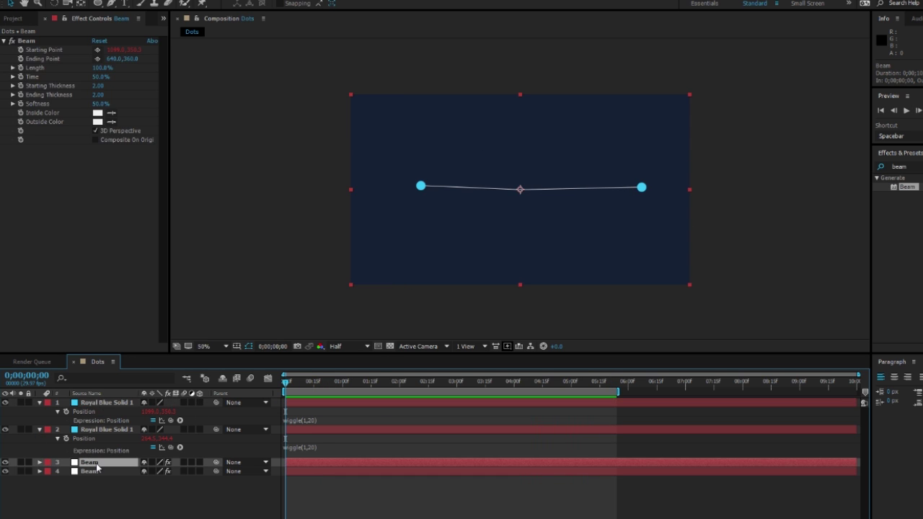
key(ctrl+c)
key(ctrl+v)
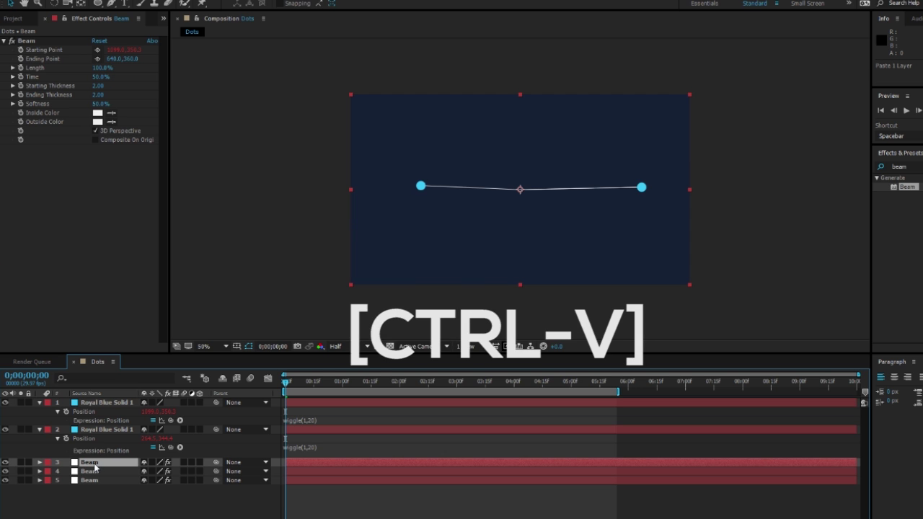
right_click(95, 467)
click(98, 408)
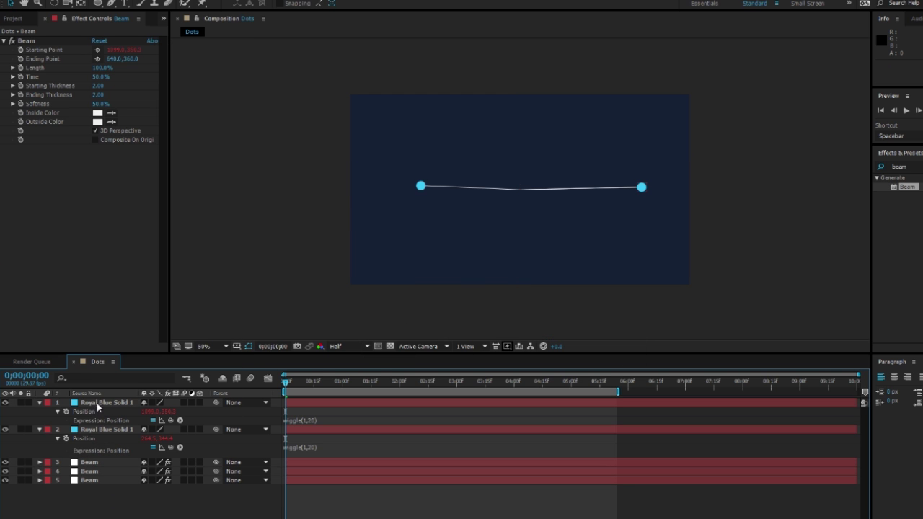
click(91, 394)
click(98, 462)
right_click(98, 462)
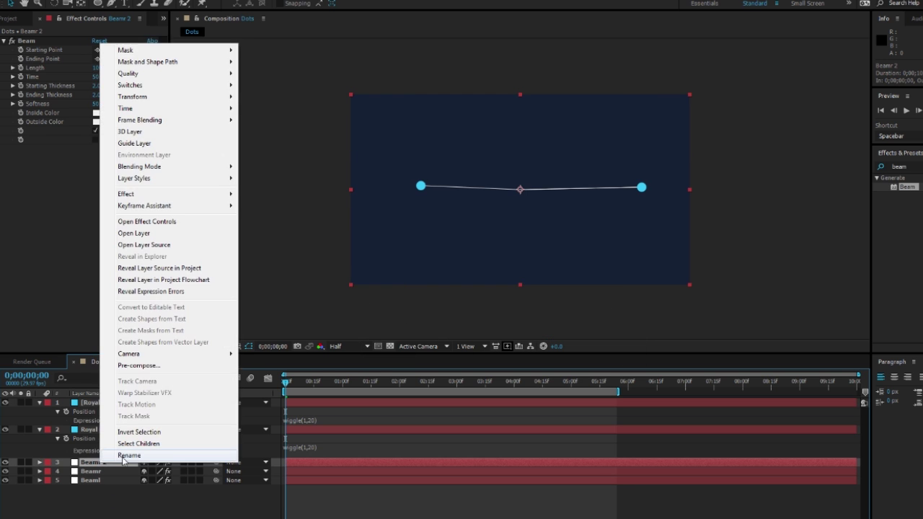
click(125, 465)
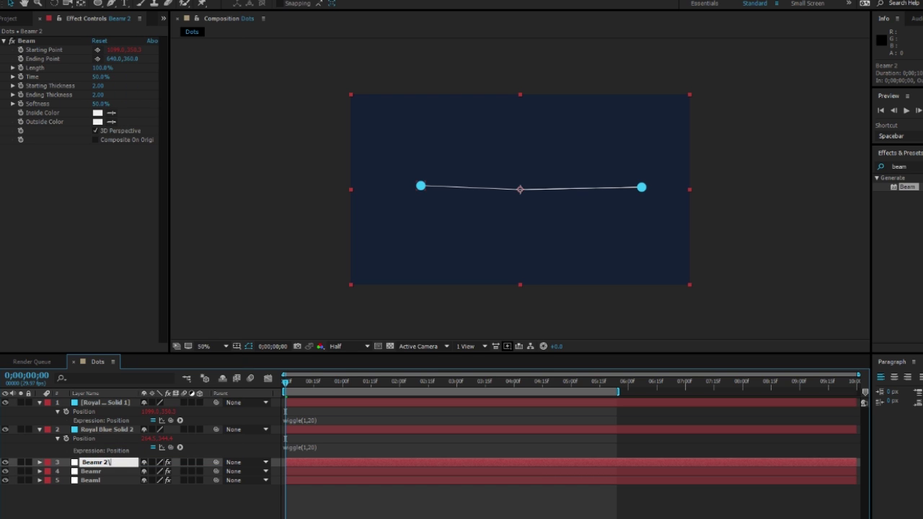
text(3)
key(Return)
Copy and paste the right-hand dot layer to create a duplicate dot
click(111, 404)
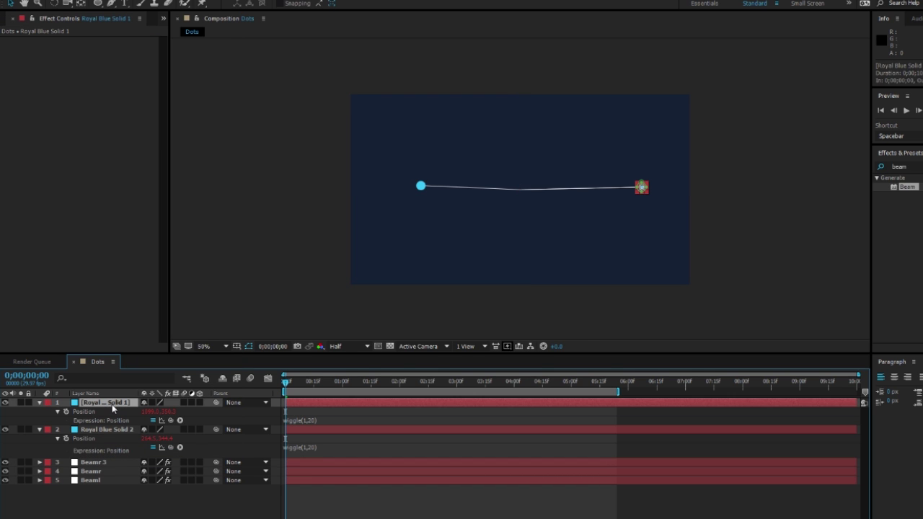
key(ctrl+c)
key(ctrl+v)
click(94, 470)
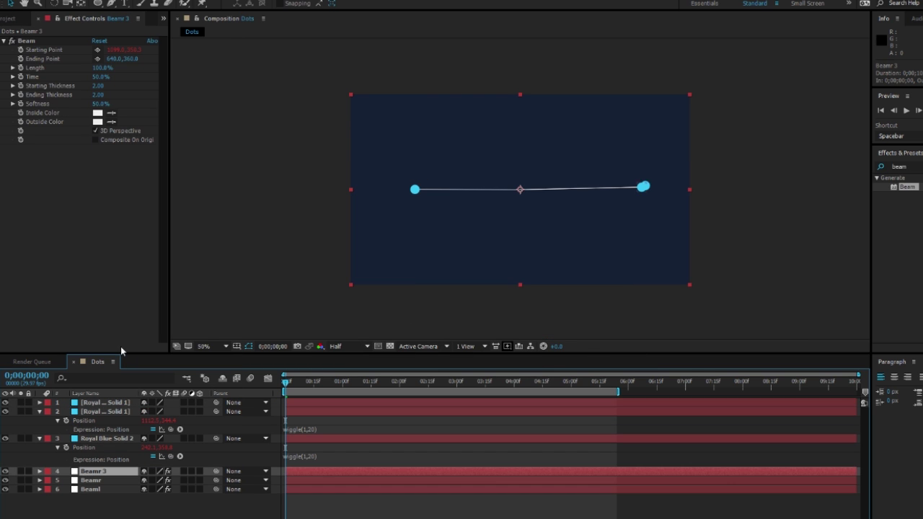
Reveal the new Royal Blue Solid 3 dot's Position and collapse the other layers
click(94, 404)
key(p)
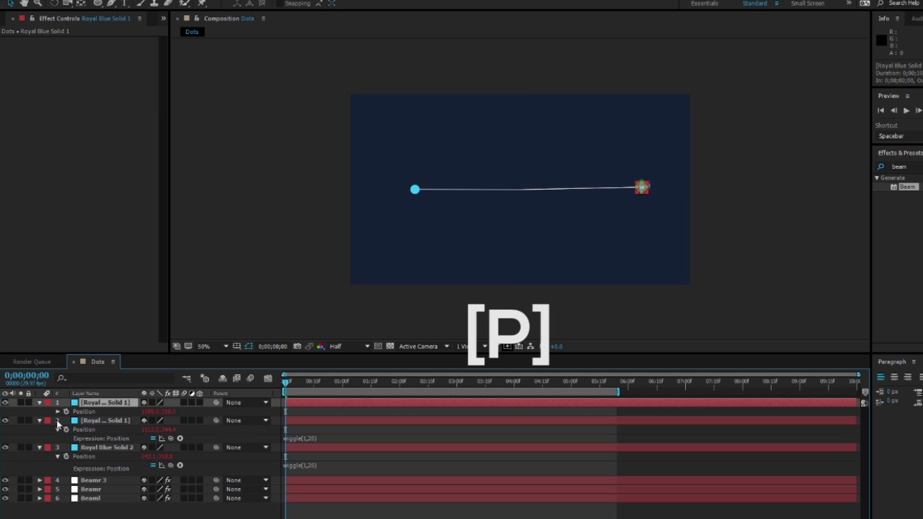
click(39, 420)
click(40, 429)
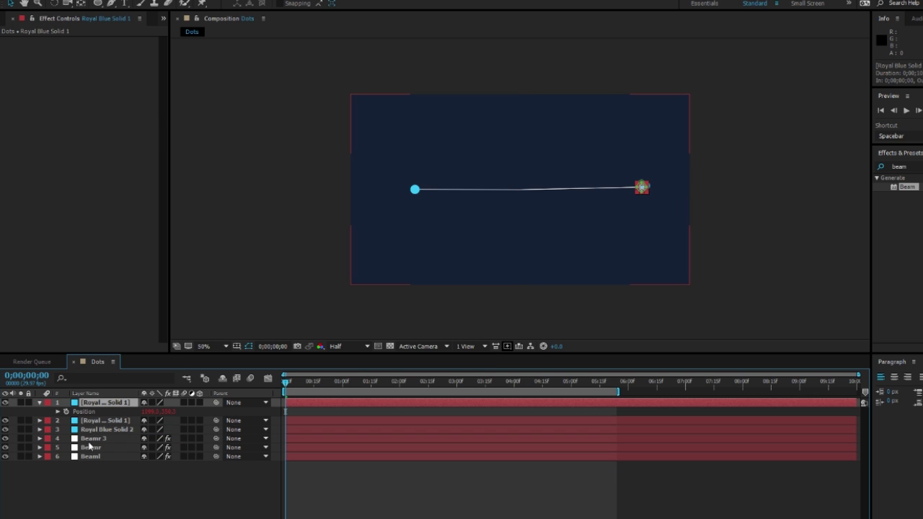
click(88, 440)
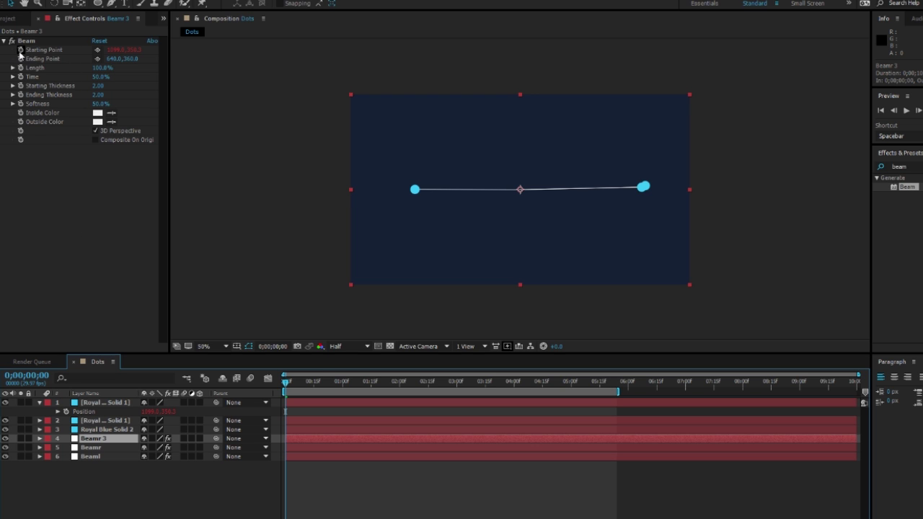
Pick-whip an expression from Beamr 3's Starting Point to Royal Blue Solid 3's Position
click(21, 55)
alt+click(21, 55)
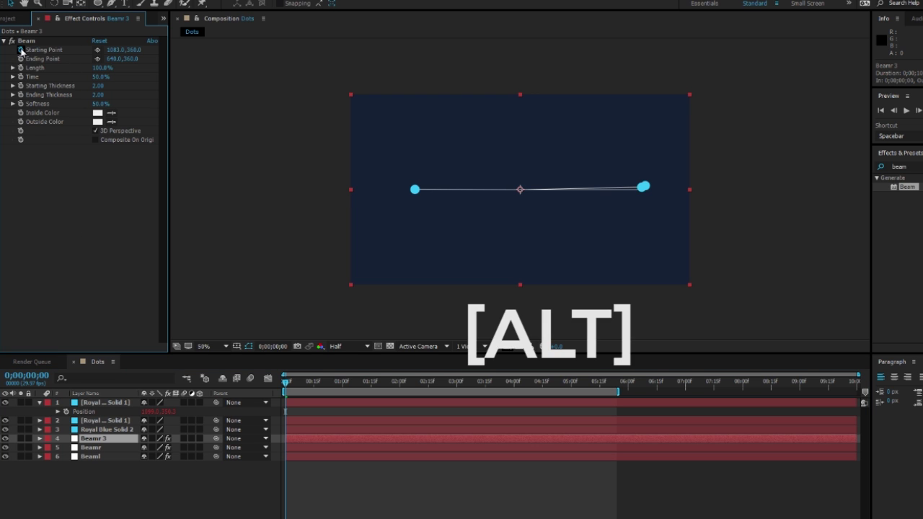
alt+click(23, 49)
drag(171, 475, 94, 404)
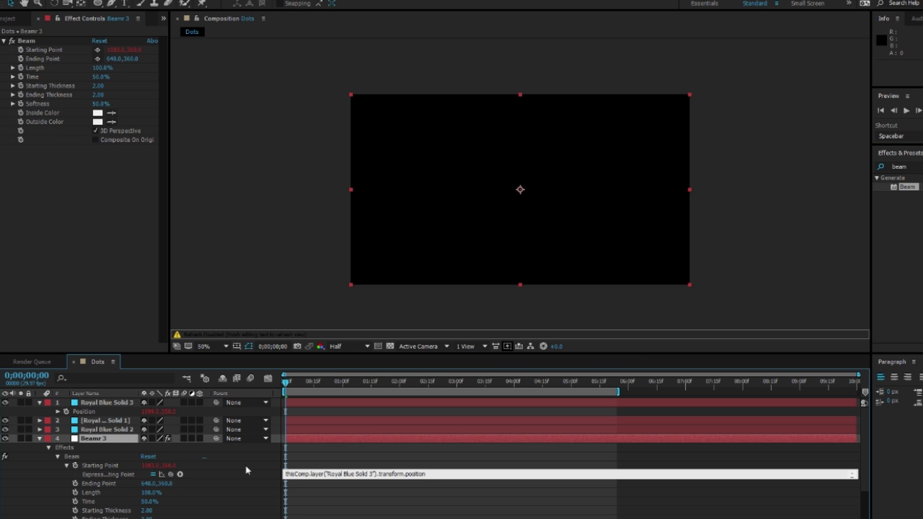
click(361, 503)
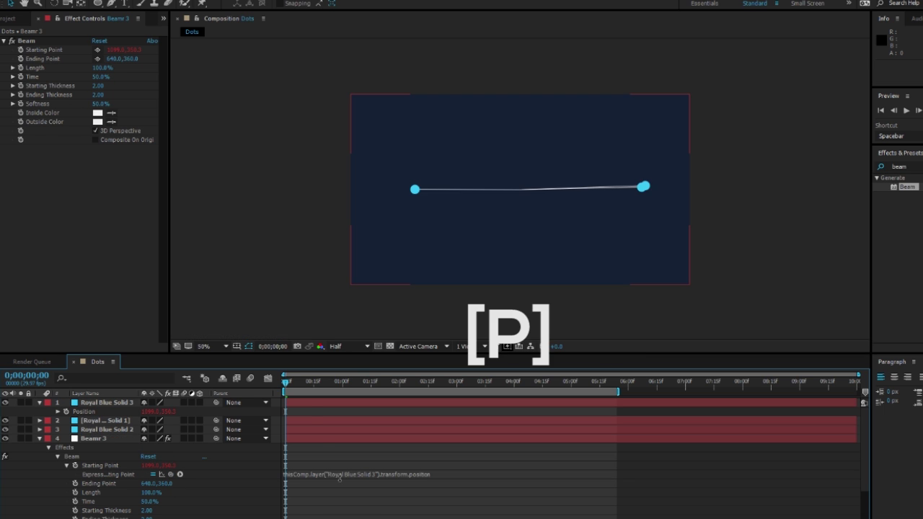
click(39, 438)
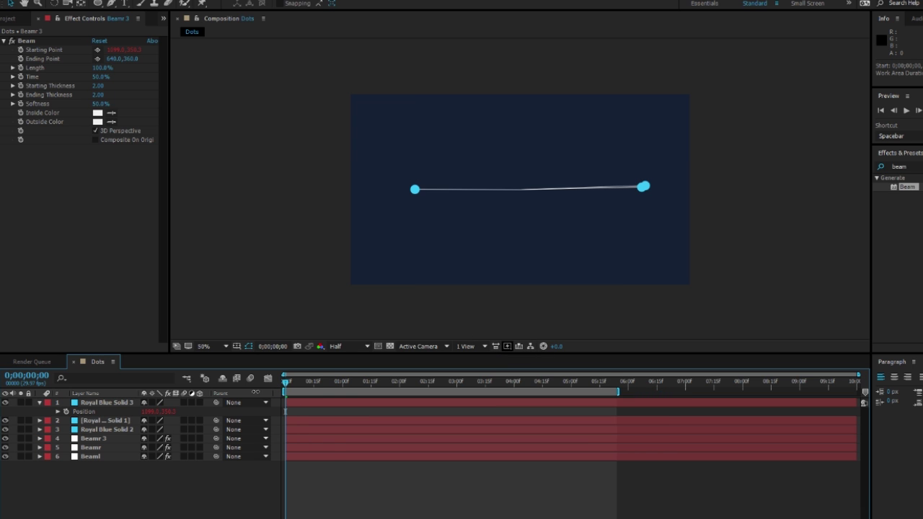
drag(290, 388, 365, 383)
Set Position keyframes for all three dot layers at 0;00
key(Home)
click(296, 404)
key(shift)
shift+click(292, 429)
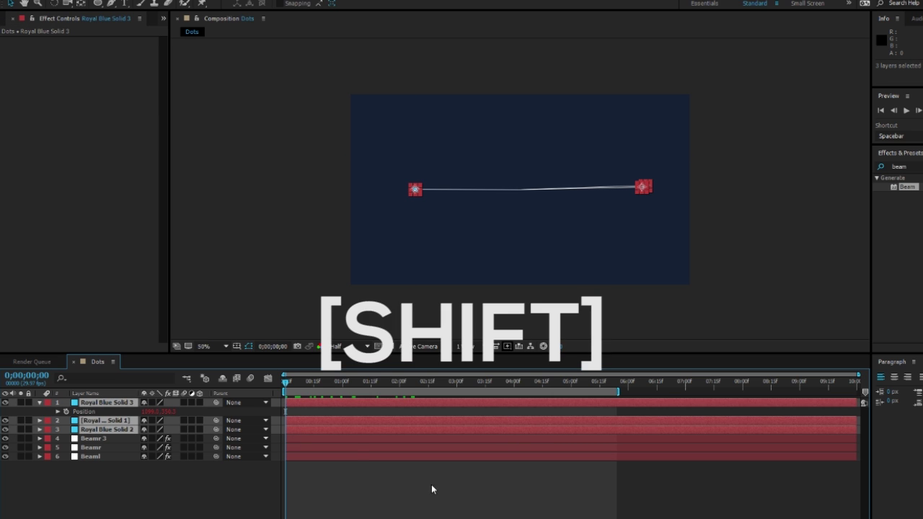
key(p)
key(p)
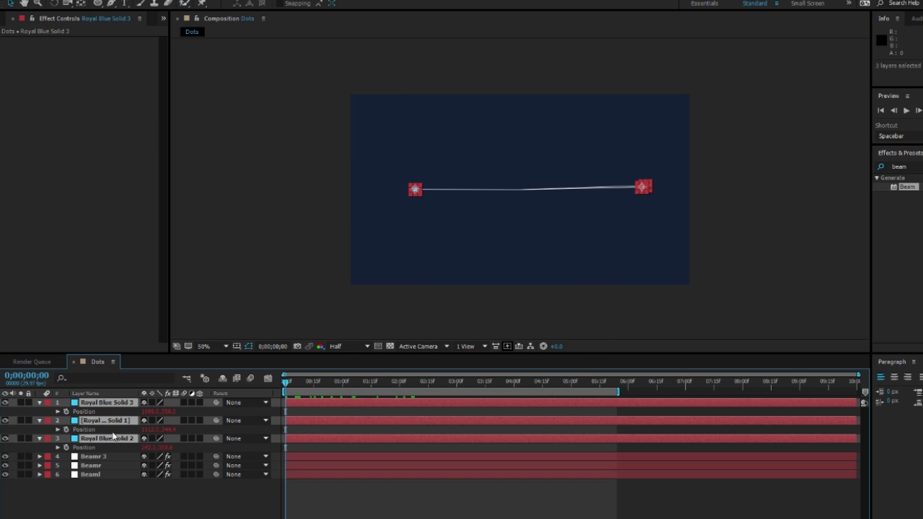
click(67, 411)
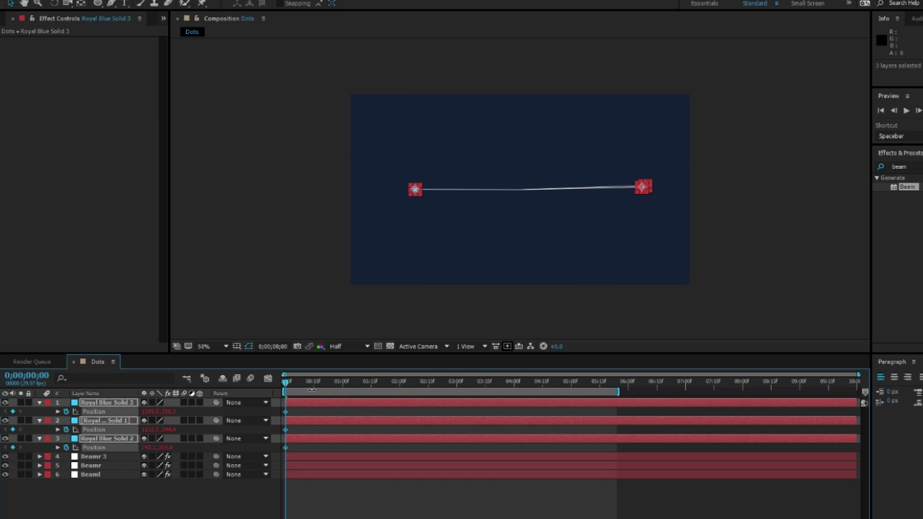
At frame 10, move the three dots apart, the lower one to X 968
drag(287, 382, 304, 382)
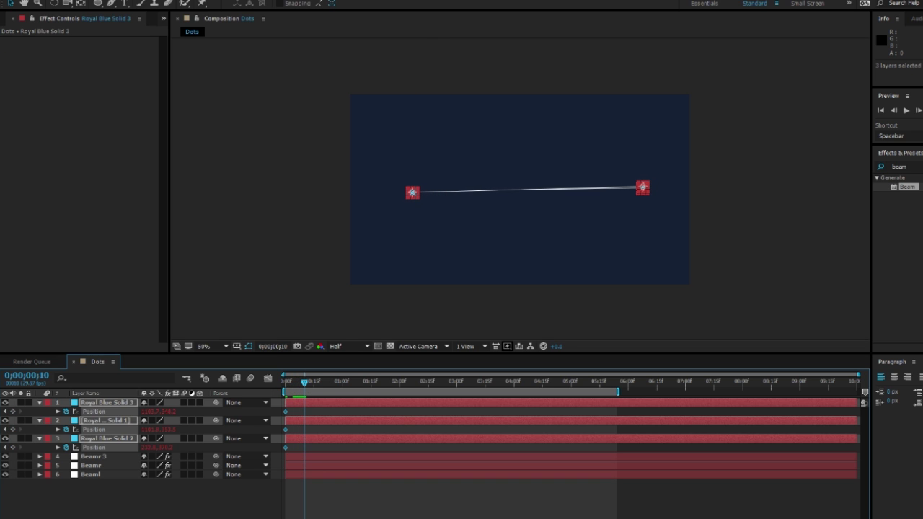
key(F2)
drag(642, 187, 643, 260)
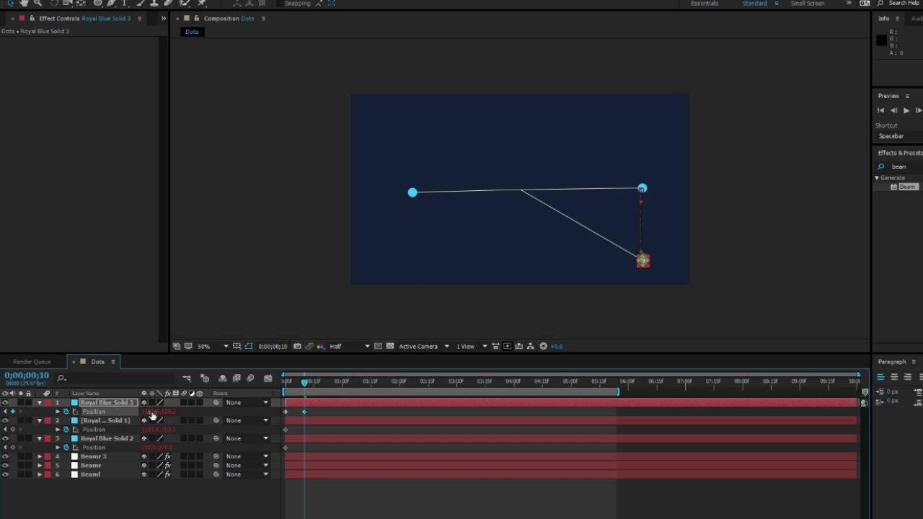
drag(151, 411, 56, 421)
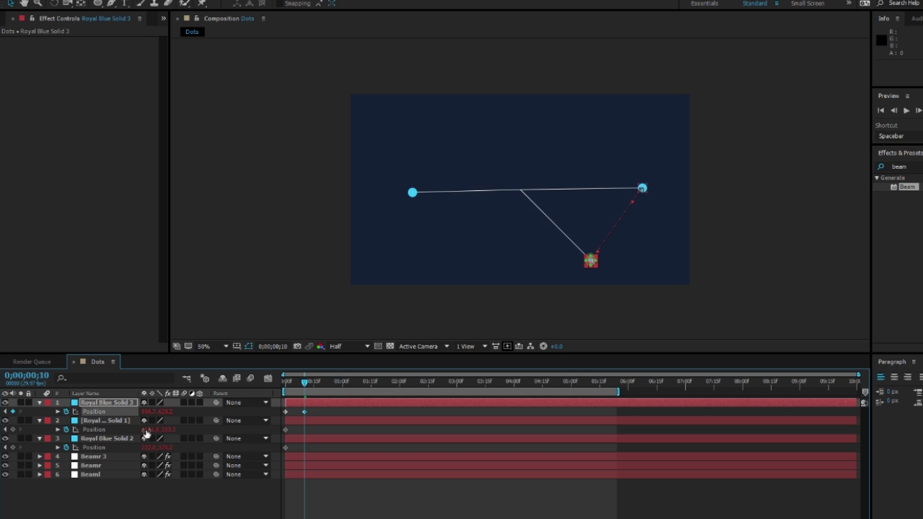
drag(170, 431, 93, 407)
Copy the three dots' frame-10 Position keyframes to frame 16 and replay the motion
drag(306, 385, 316, 385)
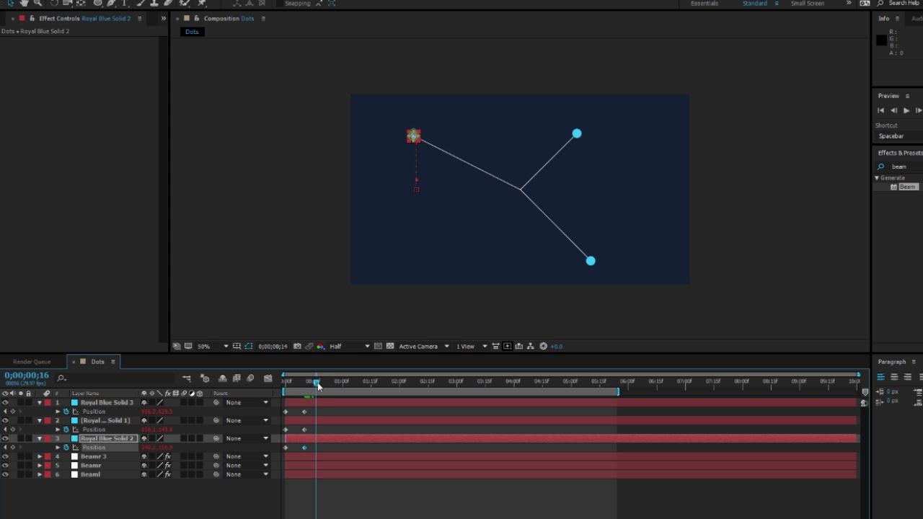
click(305, 411)
key(ctrl+c)
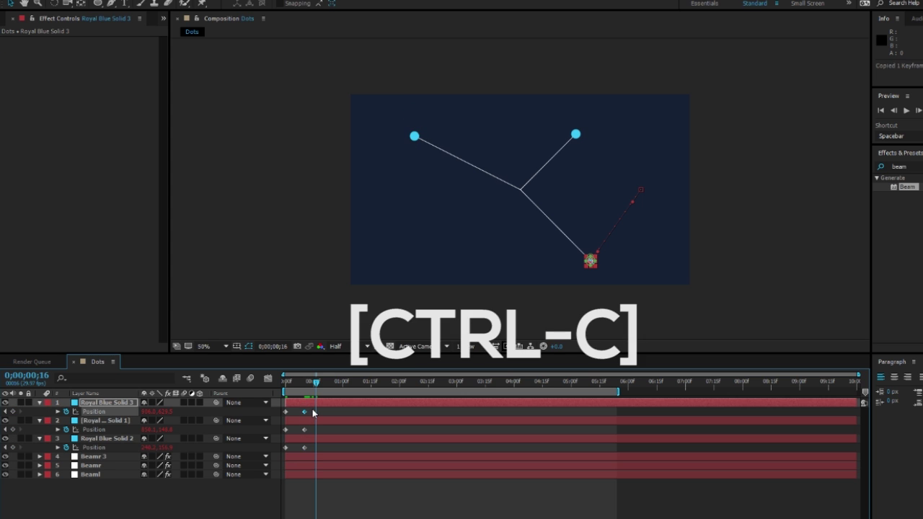
click(304, 431)
key(ctrl+c)
key(ctrl+v)
click(304, 447)
key(ctrl+c)
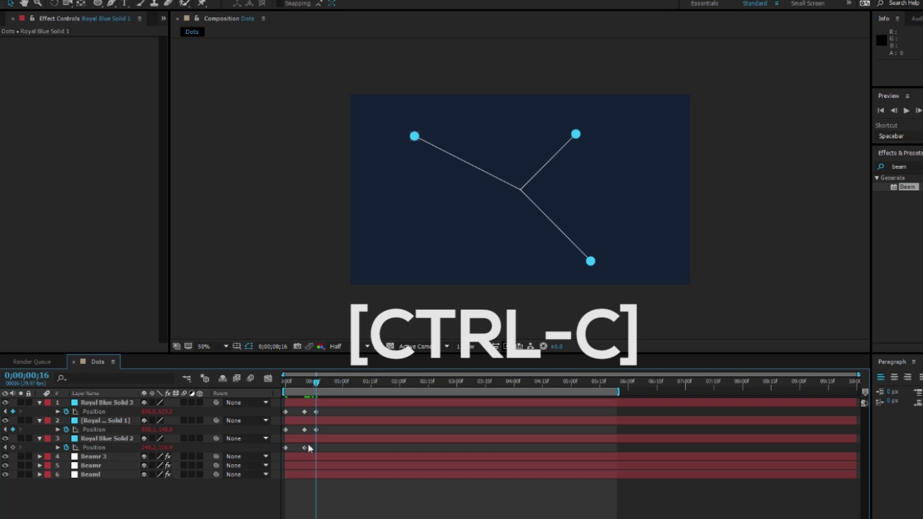
key(ctrl+v)
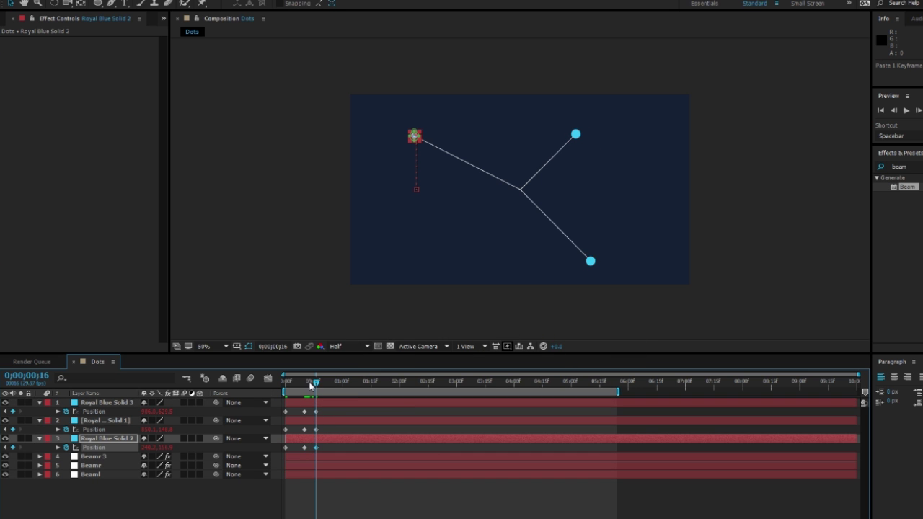
drag(310, 386, 333, 405)
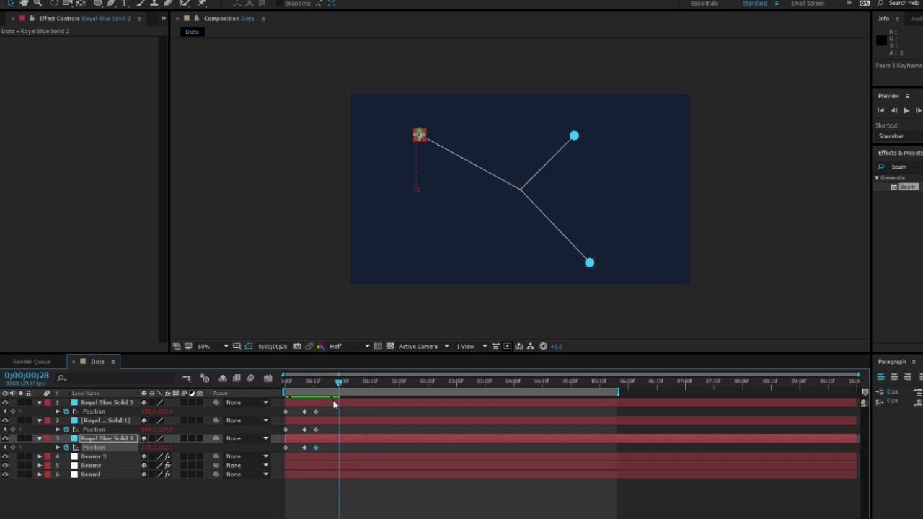
Undo the stray moves and reposition the top-right dot with a new Position keyframe
drag(160, 414, 176, 414)
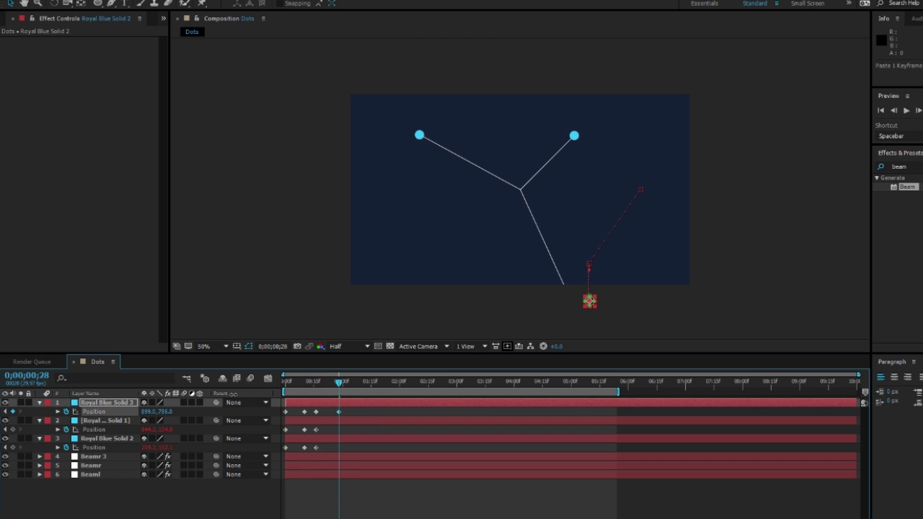
key(ctrl+z)
click(574, 136)
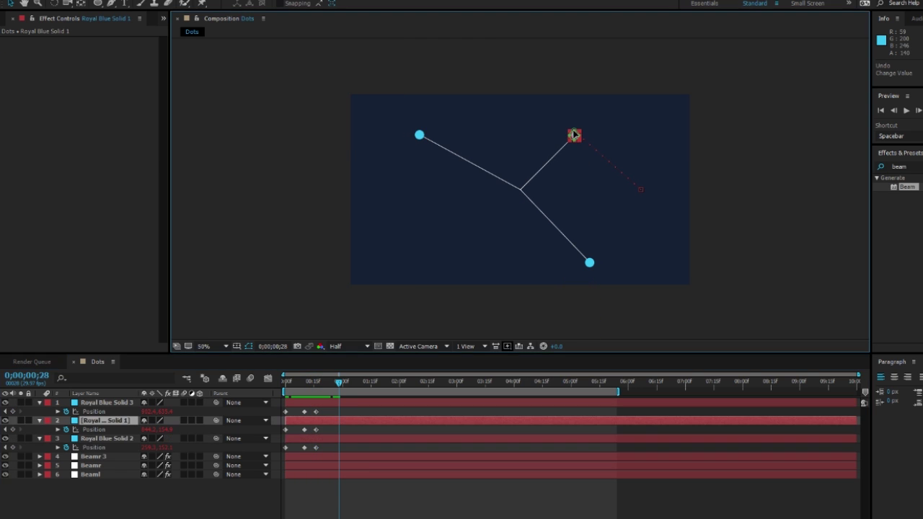
drag(162, 432, 334, 407)
key(ctrl+z)
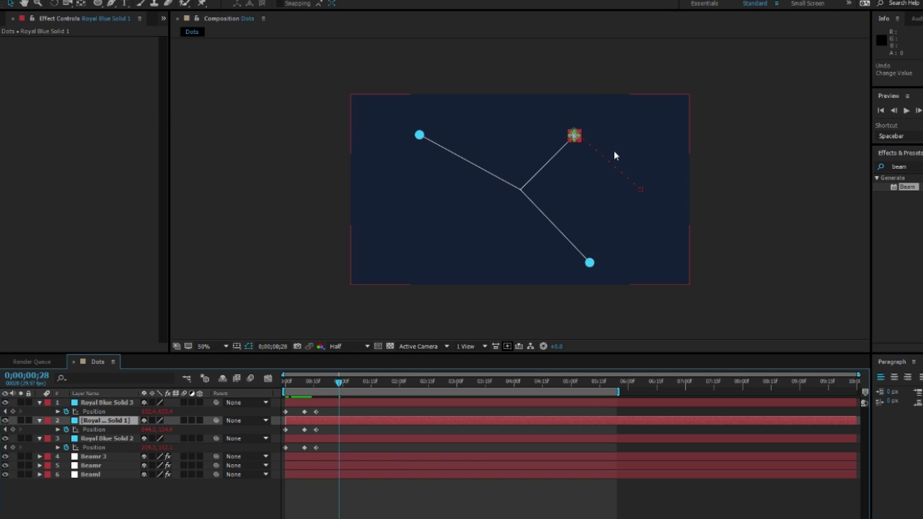
key(period)
key(period)
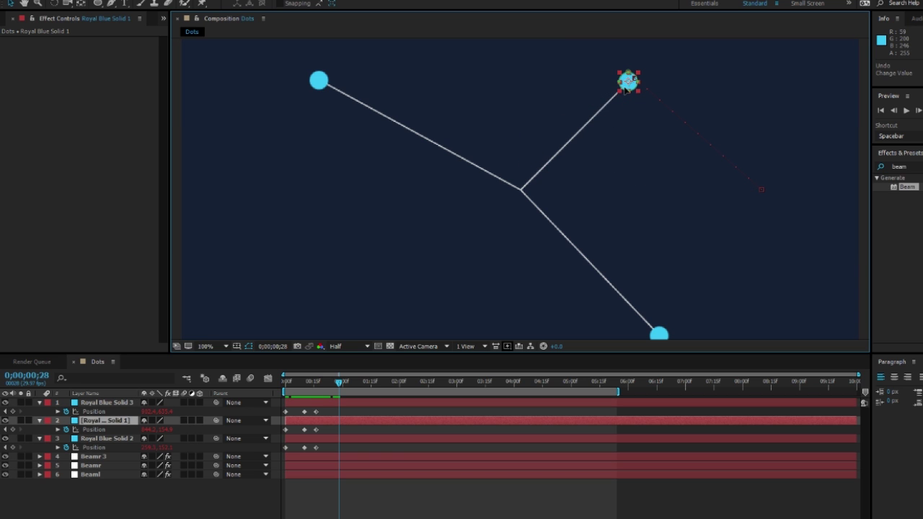
drag(626, 85, 459, 273)
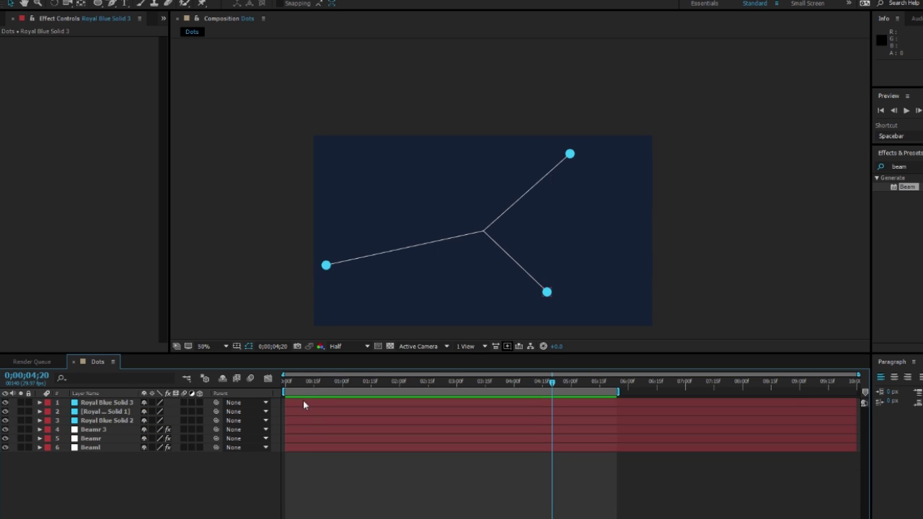
Show the Position keyframes of all three dot layers
click(303, 402)
shift+click(299, 420)
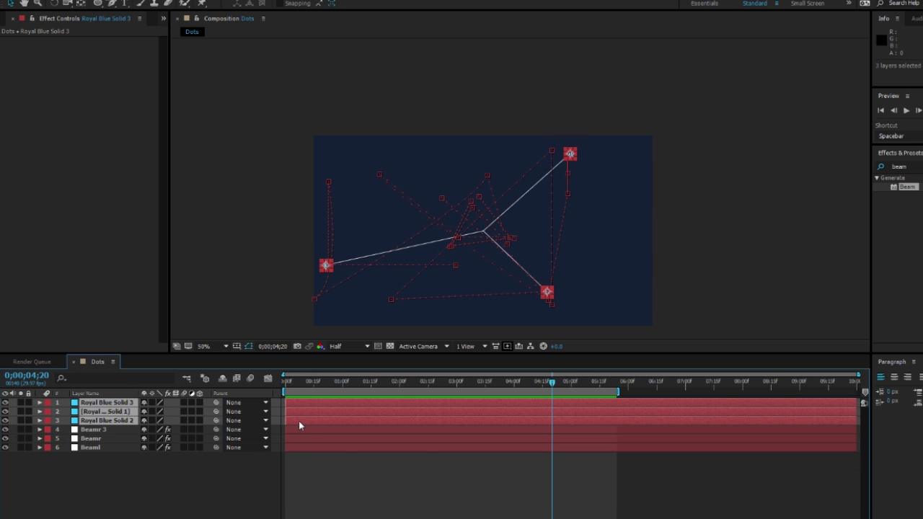
key(p)
click(343, 500)
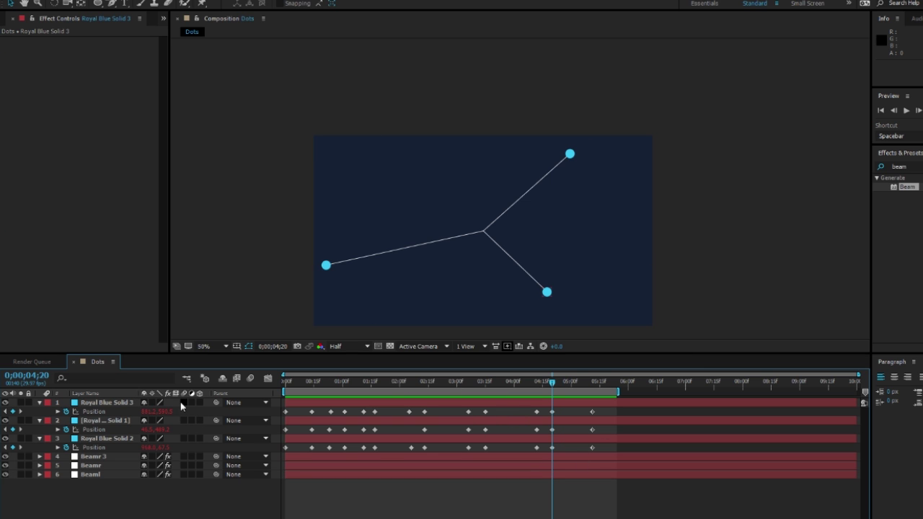
click(371, 405)
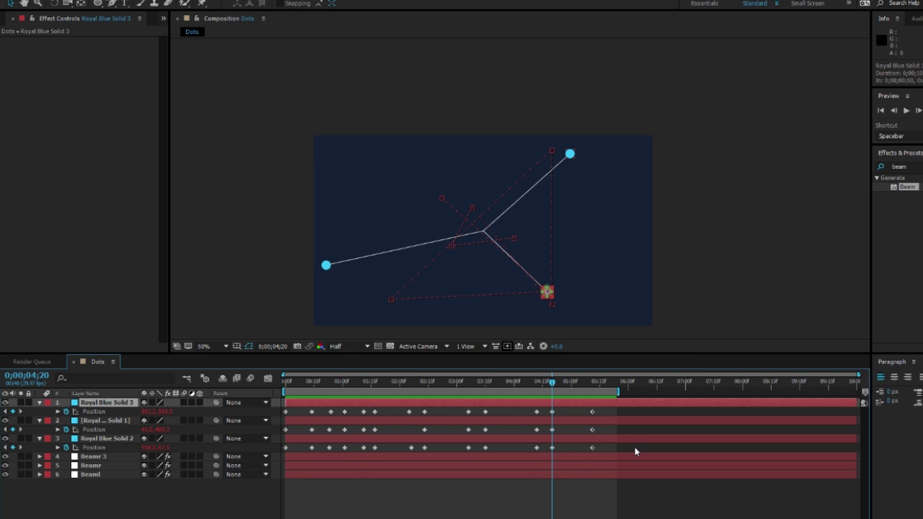
Apply Easy Ease (F9) to every Position keyframe and select Royal Blue Solid 3's keyframes
drag(611, 449, 281, 414)
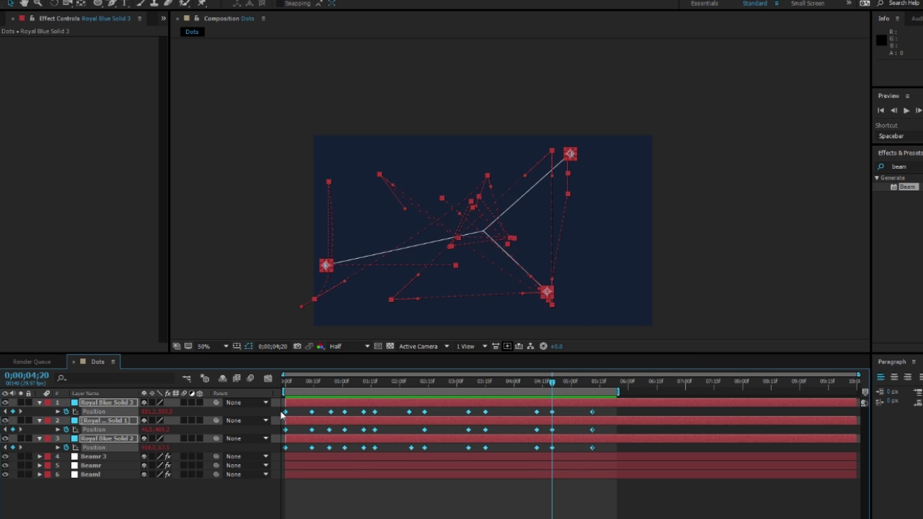
key(F9)
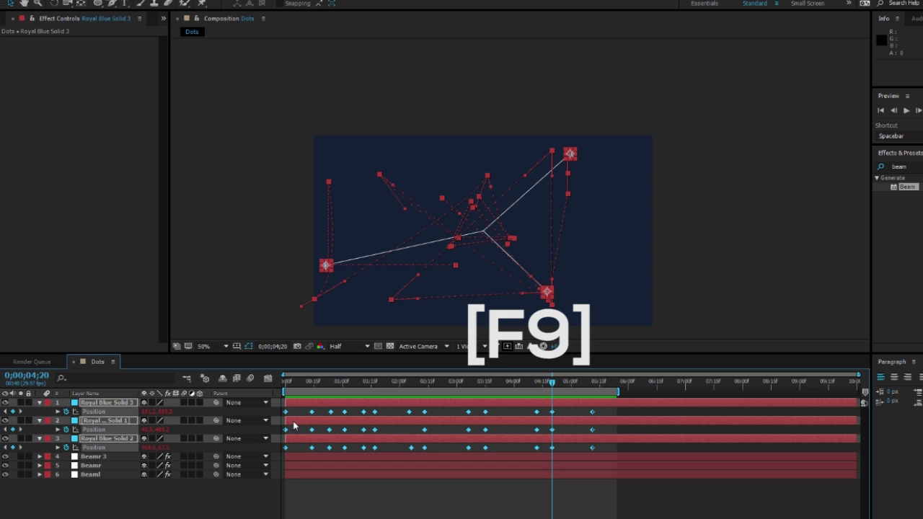
drag(473, 388, 314, 387)
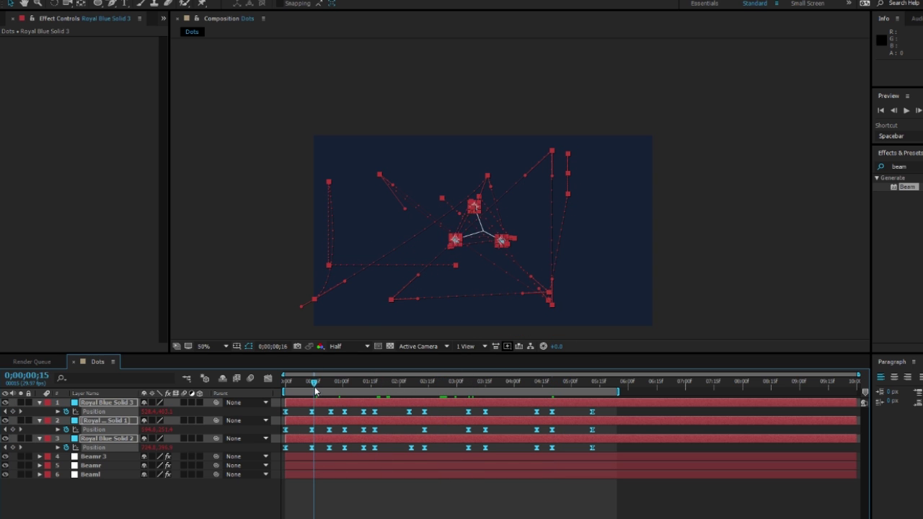
drag(644, 408, 275, 411)
Open Royal Blue Solid 3's speed graph and sharpen its speed peaks up to 01;05
click(268, 378)
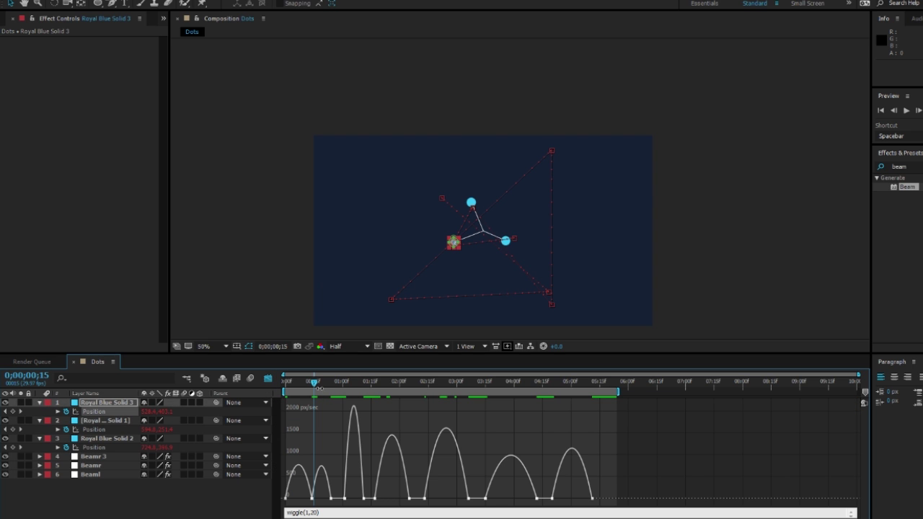
drag(320, 387, 297, 387)
drag(313, 500, 298, 467)
drag(295, 389, 315, 394)
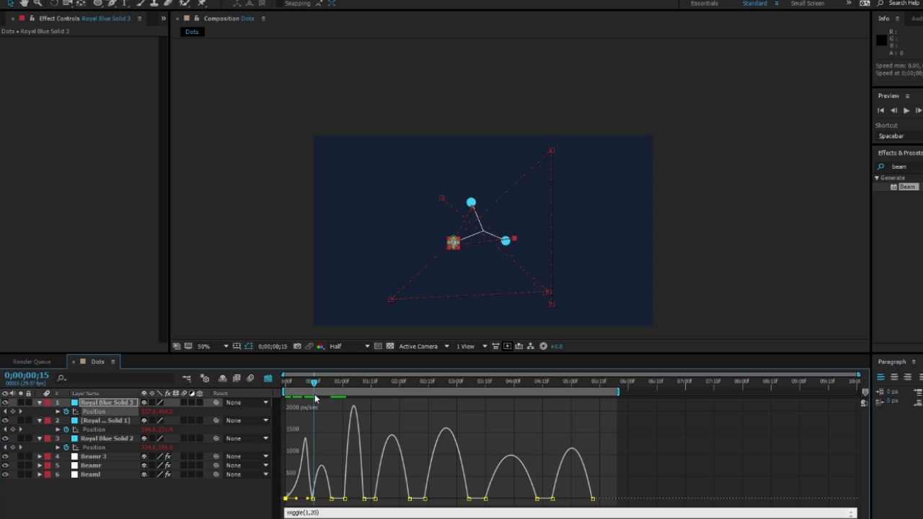
click(314, 498)
drag(318, 502, 313, 444)
drag(314, 383, 353, 387)
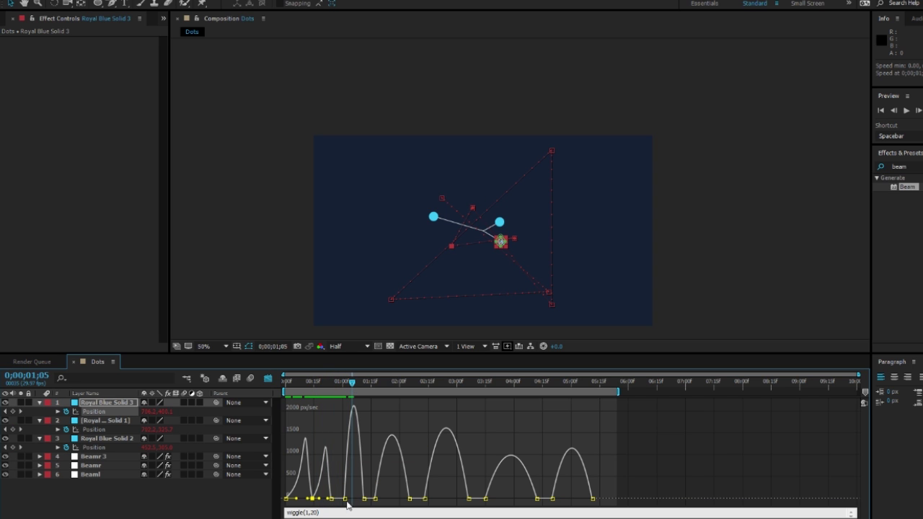
drag(351, 502, 354, 500)
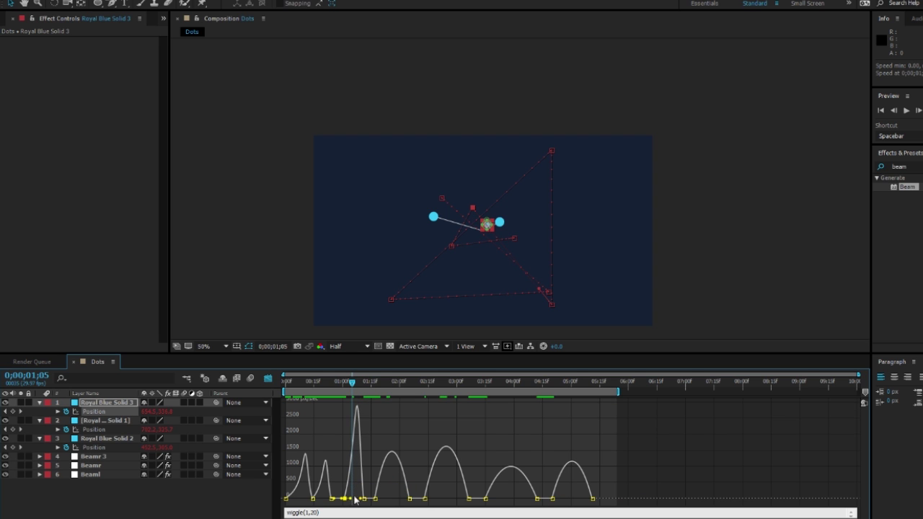
Sharpen the later speed peaks between 01;17 and 02;03 and preview the motion
drag(351, 384, 390, 374)
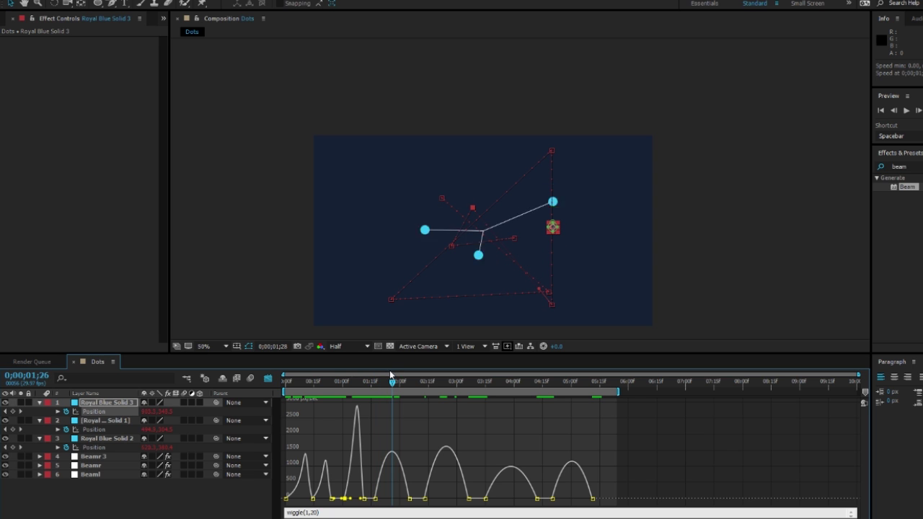
click(405, 504)
drag(405, 503, 404, 502)
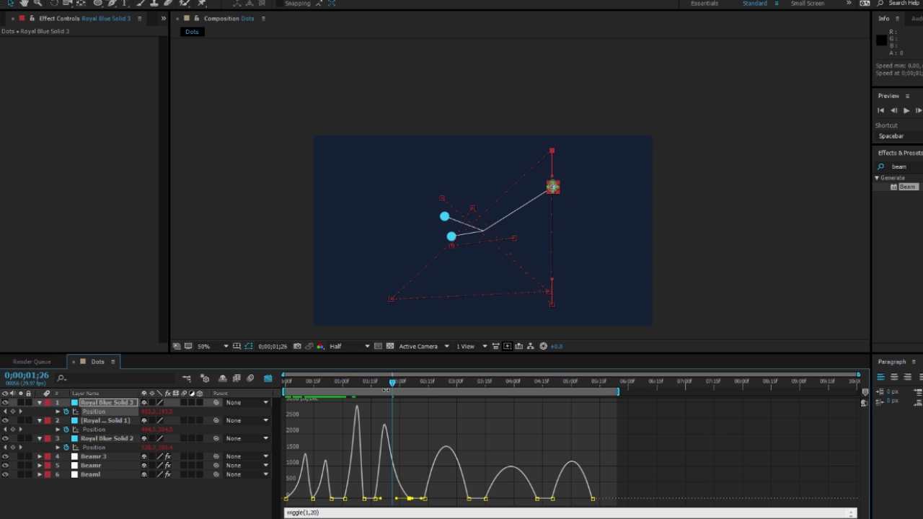
click(374, 386)
drag(375, 386, 436, 389)
click(433, 498)
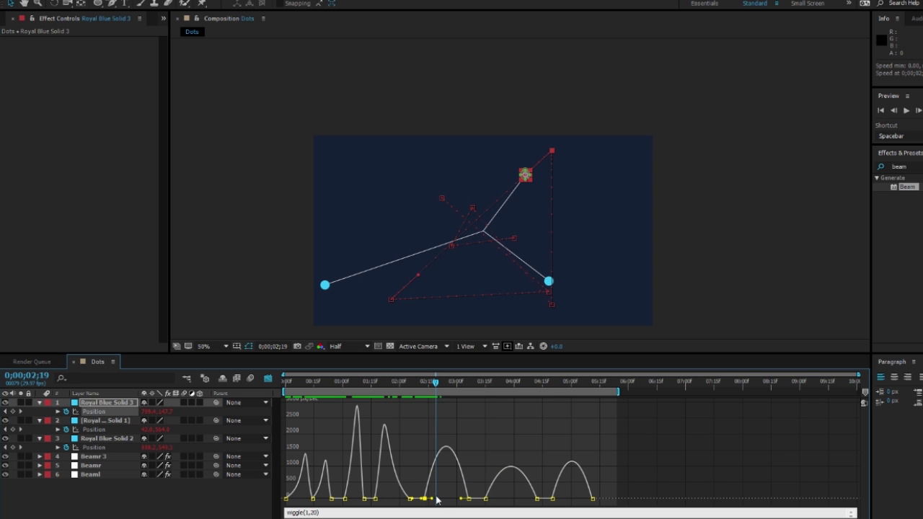
drag(433, 501, 456, 500)
key(space)
Move Royal Blue Solid 2's final keyframes earlier to reshape its last spike, then exit the Graph Editor
key(ctrl+Down)
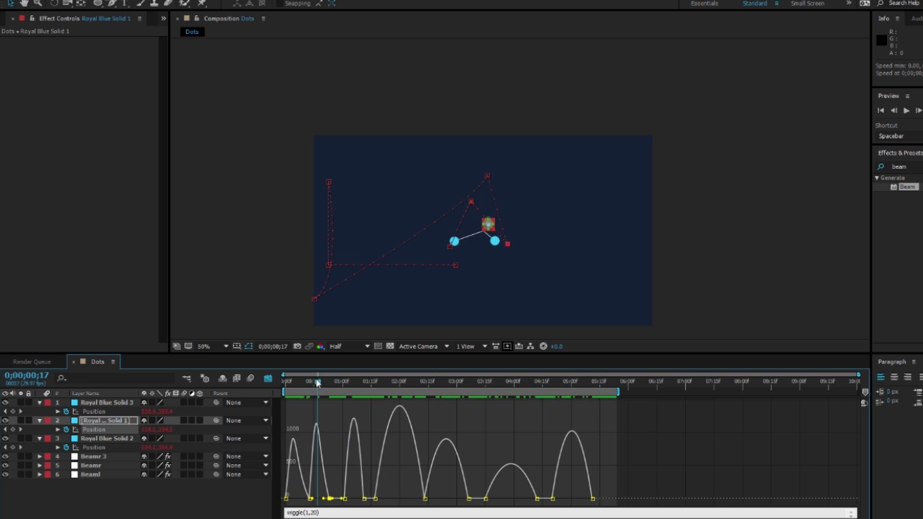
key(ctrl+Down)
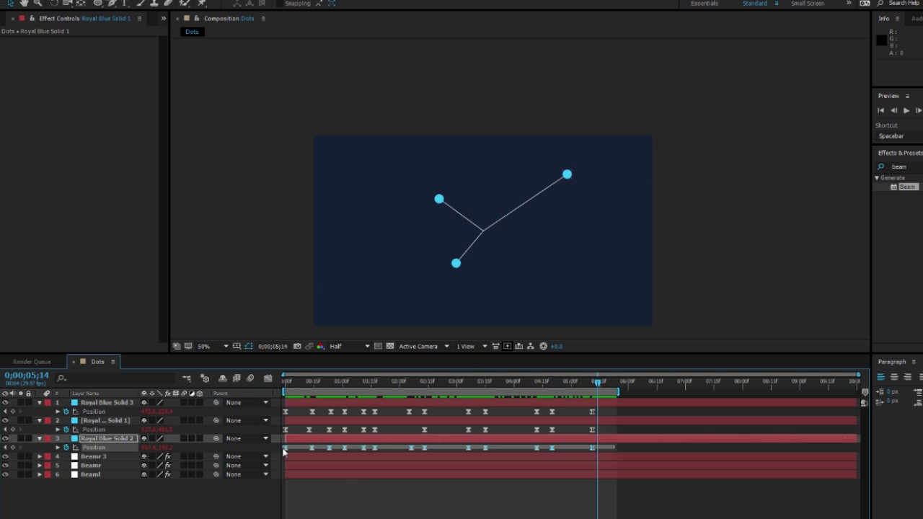
click(571, 499)
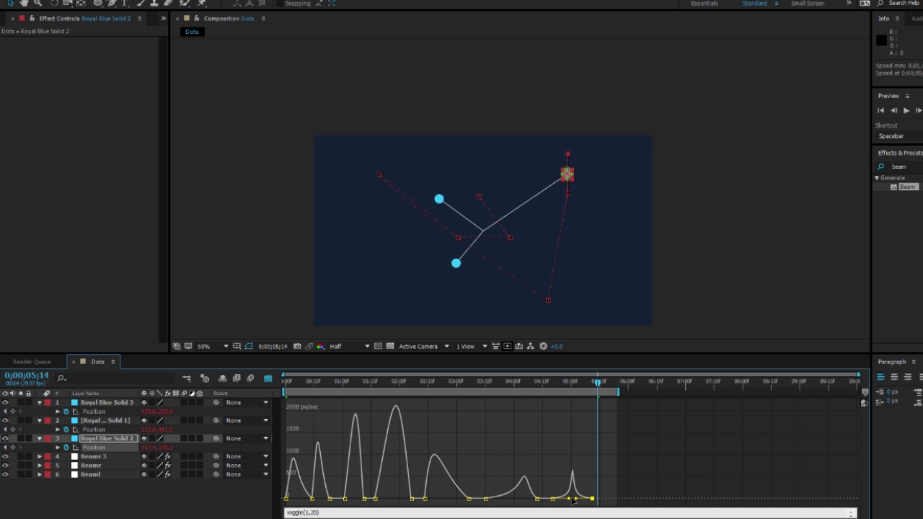
drag(568, 498, 550, 498)
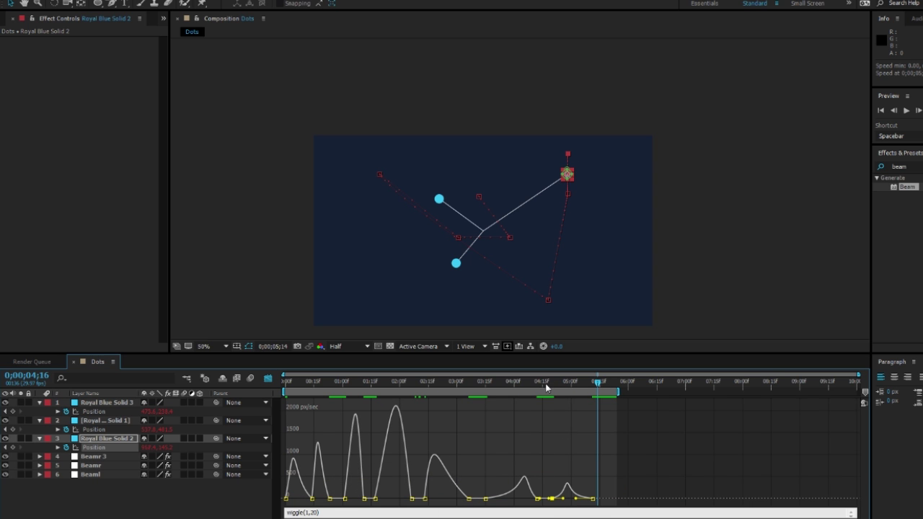
click(267, 378)
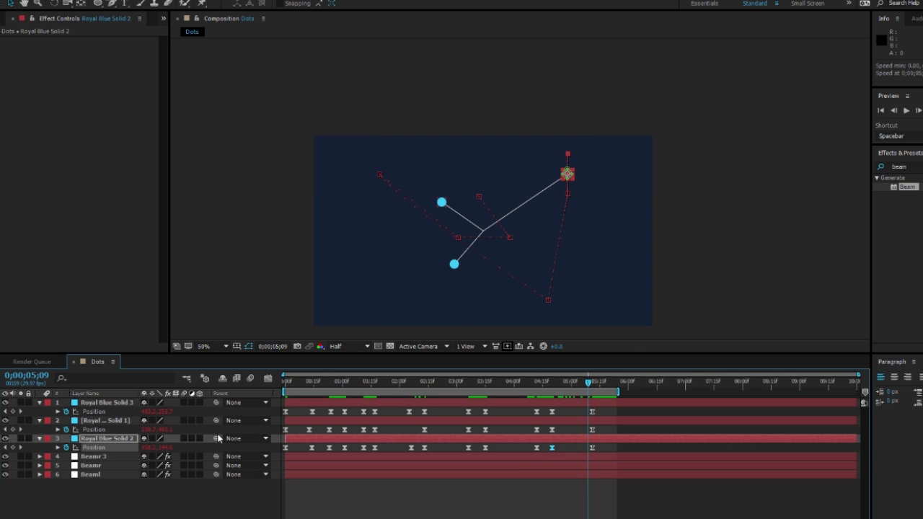
Enable Motion Blur on the three Royal Blue Solid dot layers and return to frame 0
click(92, 404)
shift+click(103, 439)
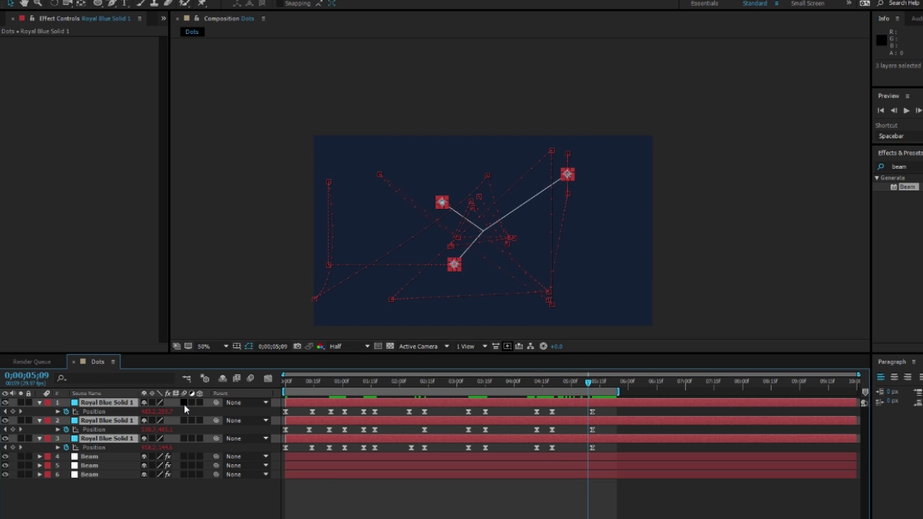
click(184, 404)
click(326, 510)
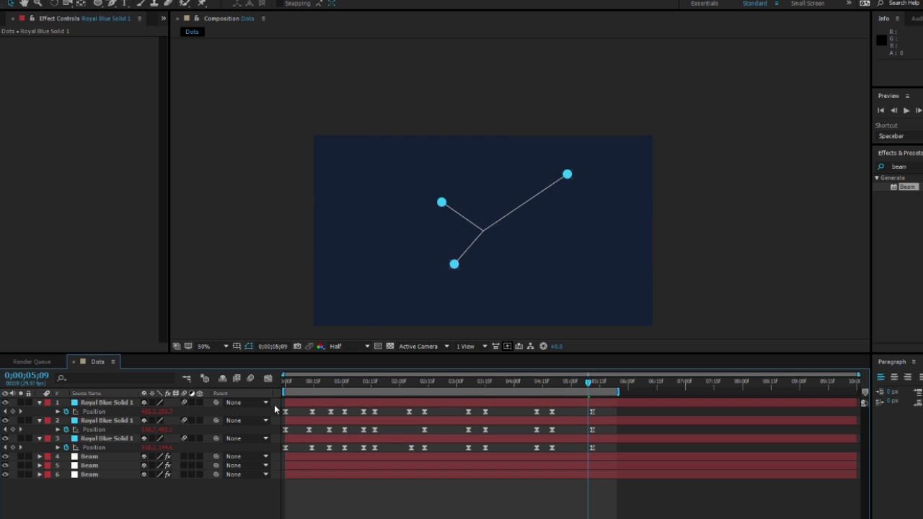
key(Home)
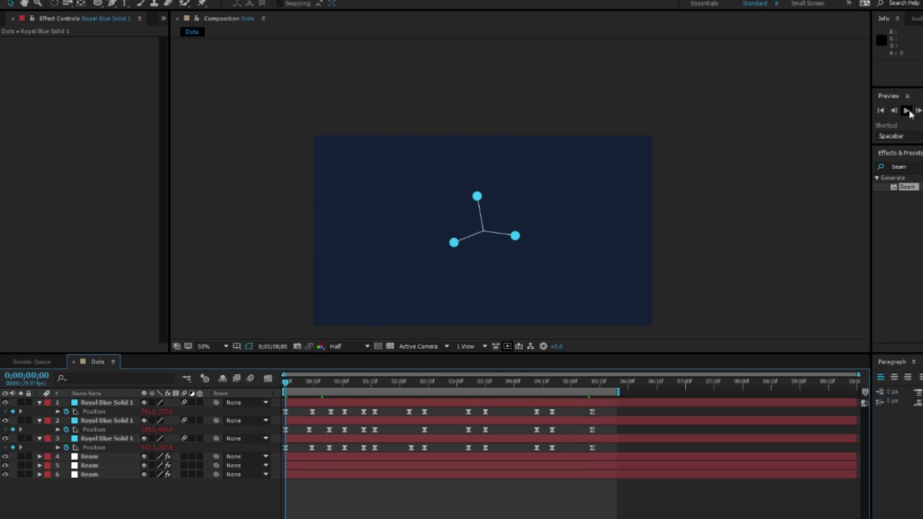